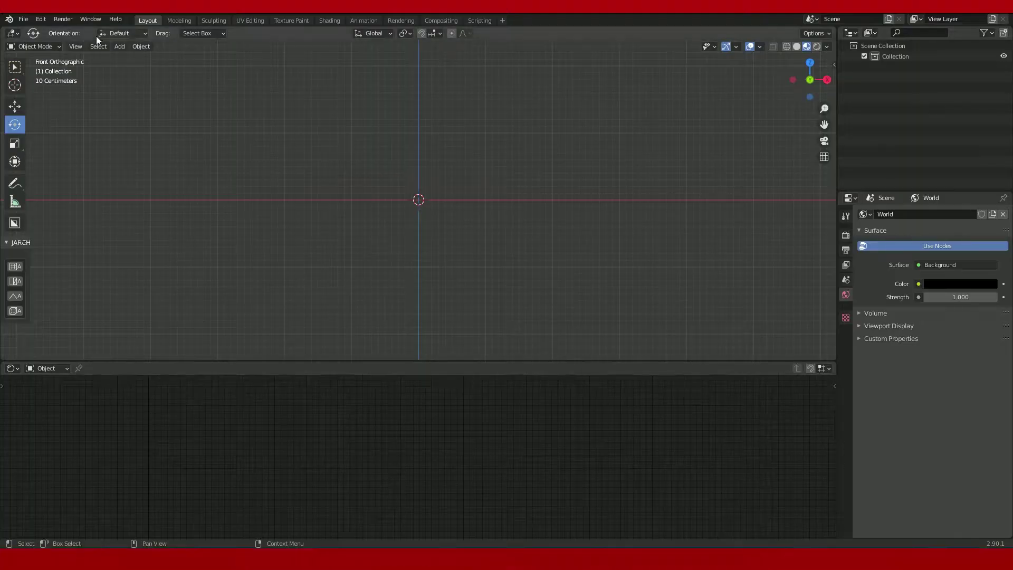
Step: Add a plane and rotate it 90° on X so it faces the view
{"action": "key", "text": "shift+a"}
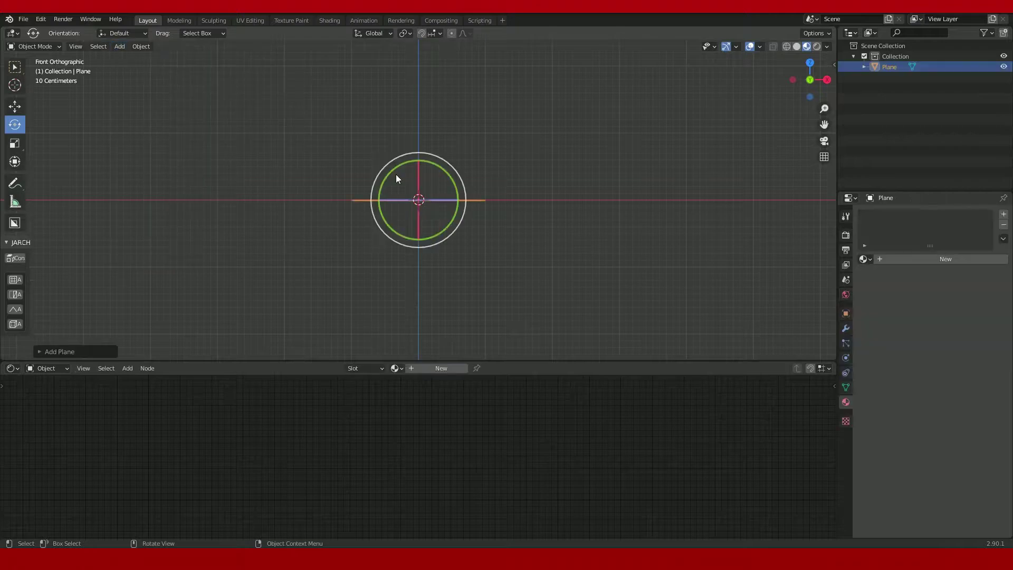
{"action": "type", "text": "rx90"}
{"action": "key", "text": "Return"}
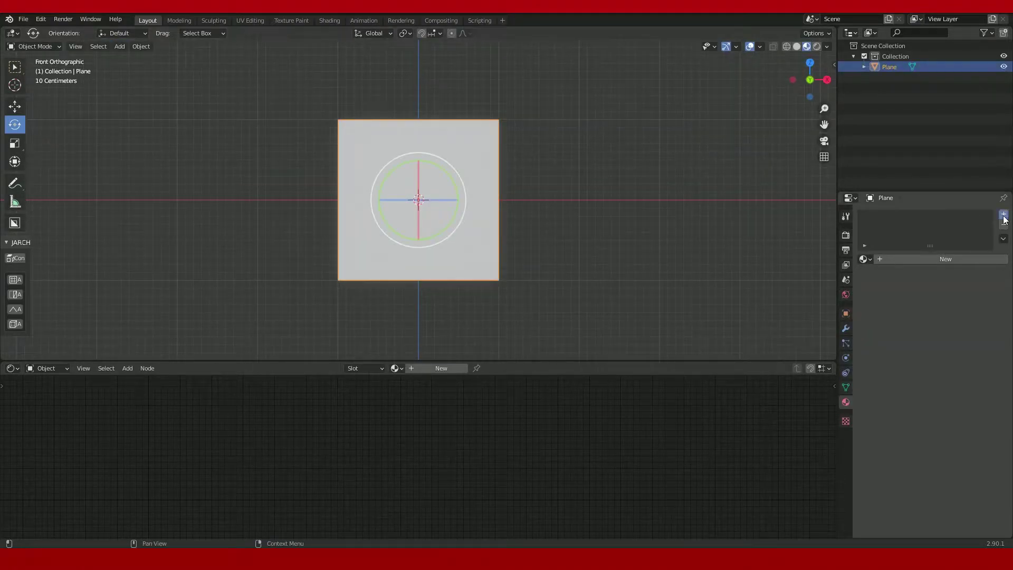
Step: Create a new material on the plane named FUEGO
{"action": "left_click", "coordinate": [897, 259]}
{"action": "type", "text": "UEGO"}
{"action": "key", "text": "Return"}
Step: Enlarge the node editor, delete the Principled BSDF, and move Material Output right
{"action": "middle_click_drag", "start_coordinate": [269, 448], "coordinate": [480, 448]}
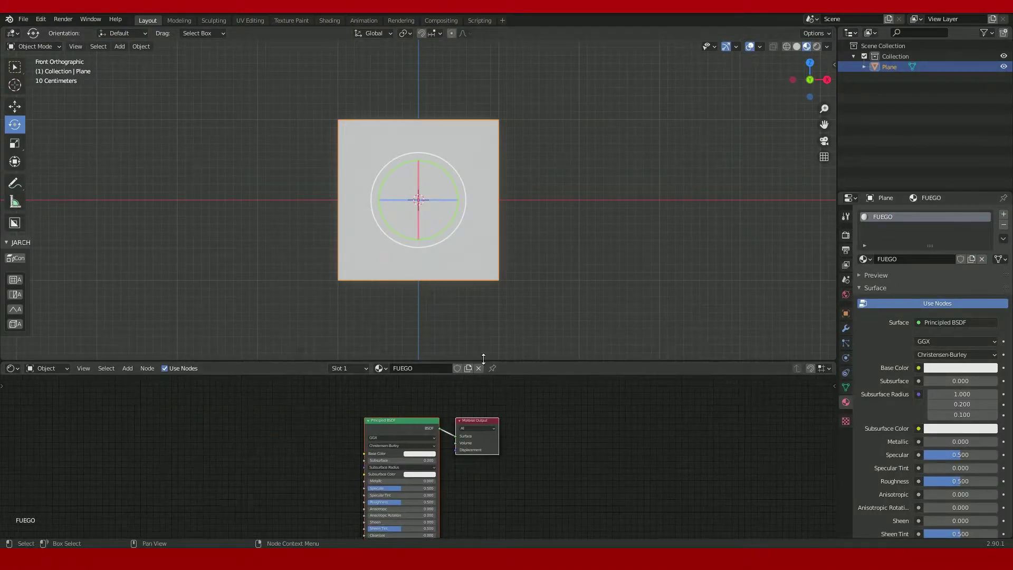
{"action": "left_click_drag", "start_coordinate": [480, 361], "coordinate": [480, 227]}
{"action": "key", "text": "x"}
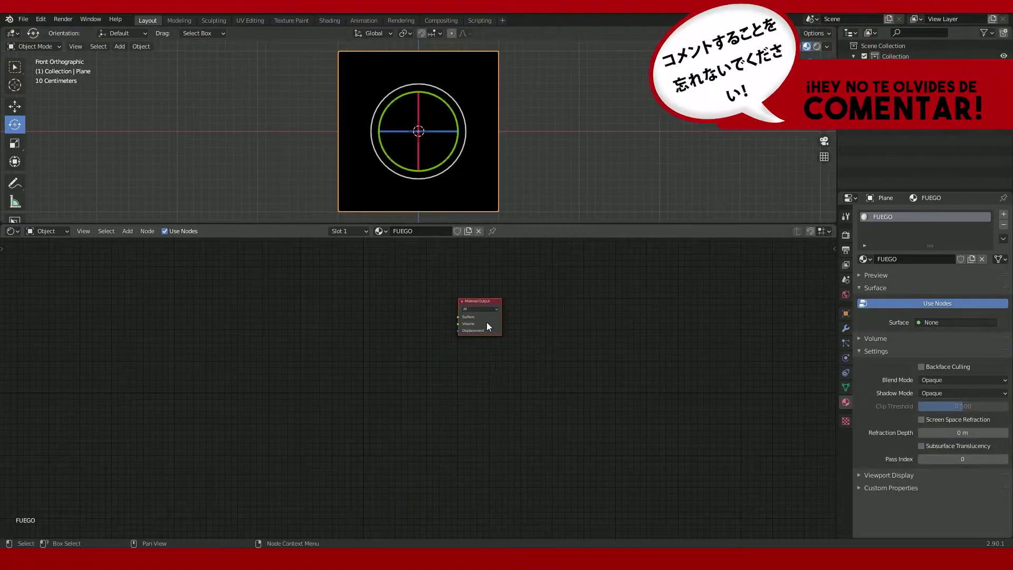
{"action": "left_click_drag", "start_coordinate": [483, 321], "coordinate": [673, 330]}
Step: Add a Texture Coordinate node at the left of the FUEGO node tree
{"action": "key", "text": "shift+a"}
{"action": "left_click", "coordinate": [300, 391]}
{"action": "type", "text": "texture"}
{"action": "key", "text": "Return"}
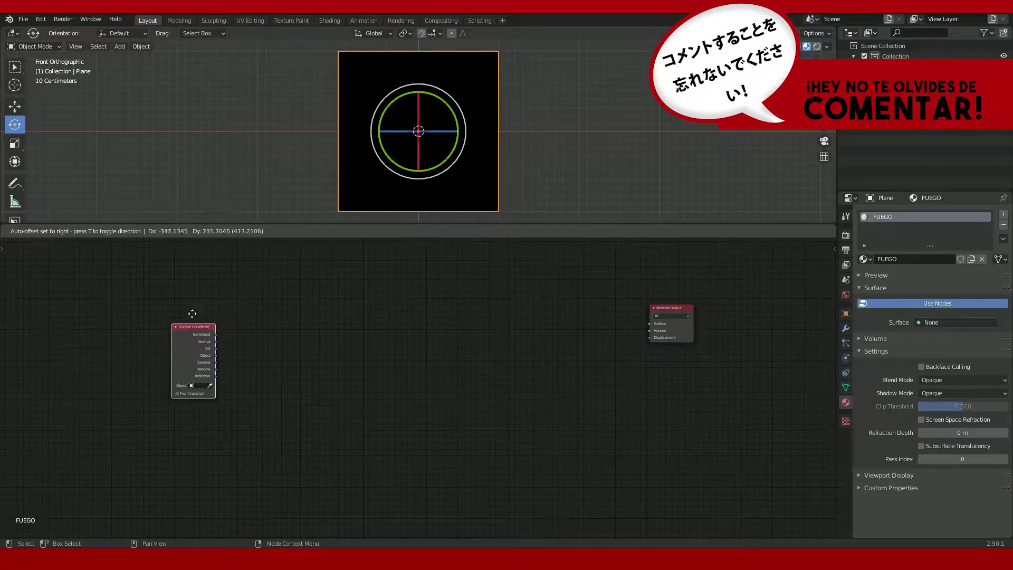
{"action": "left_click", "coordinate": [148, 313]}
Step: Add a Mapping node and connect Texture Coordinate UV to its Vector
{"action": "key", "text": "shift+a"}
{"action": "left_click", "coordinate": [312, 381]}
{"action": "key", "text": "Return"}
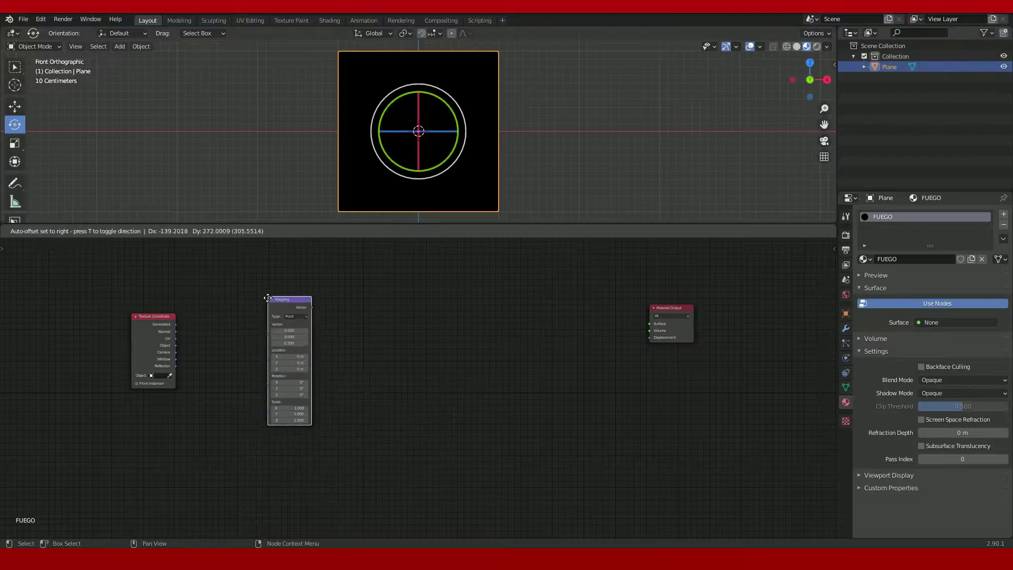
{"action": "left_click", "coordinate": [287, 303]}
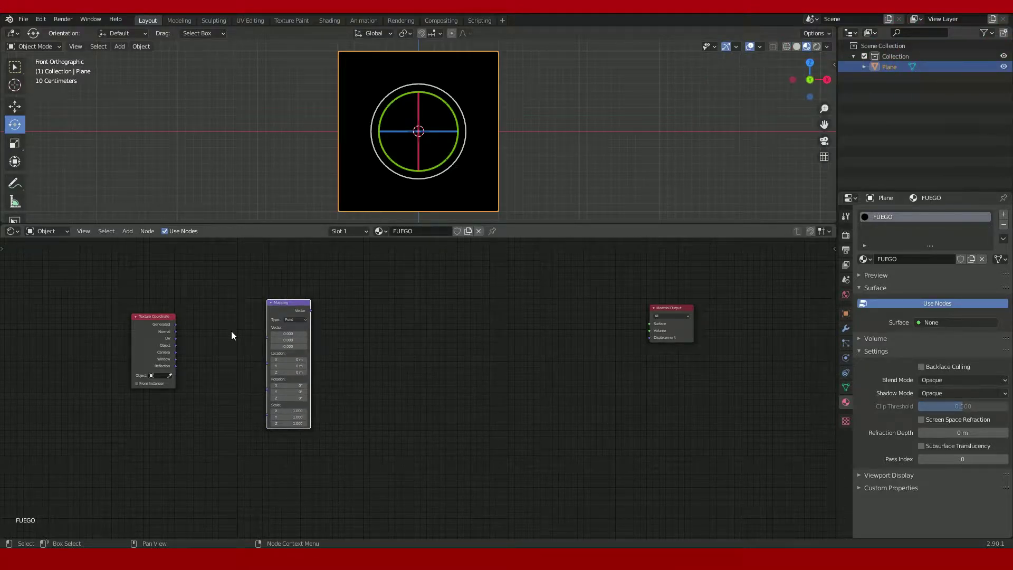
{"action": "mouse_move", "coordinate": [176, 338]}
{"action": "left_mouse_down"}
{"action": "mouse_move", "coordinate": [267, 327]}
{"action": "mouse_move", "coordinate": [261, 306]}
{"action": "left_mouse_up"}
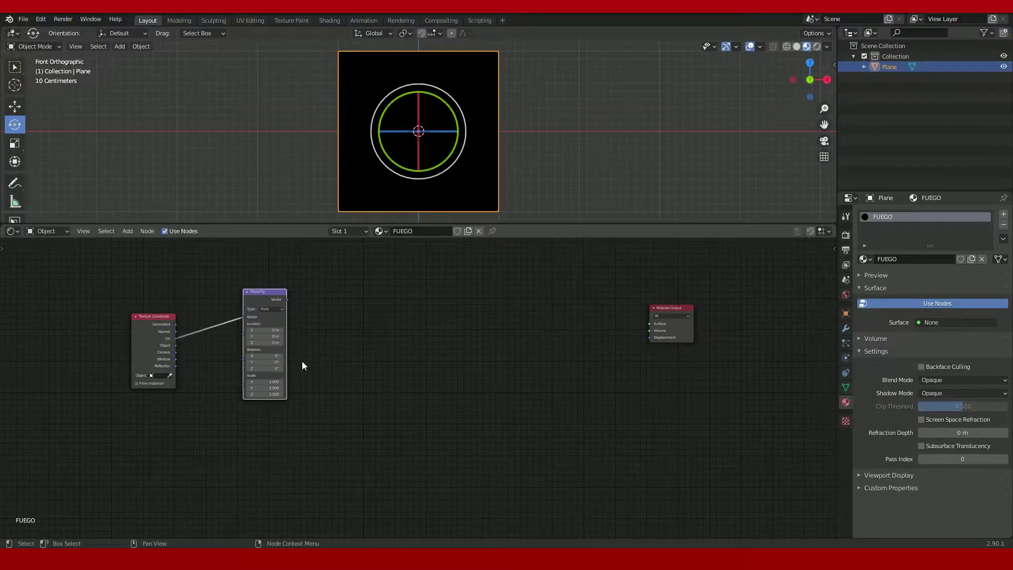
Step: Add a Gradient Texture node after the Mapping node
{"action": "key", "text": "shift+a"}
{"action": "left_click", "coordinate": [425, 372]}
{"action": "key", "text": "Return"}
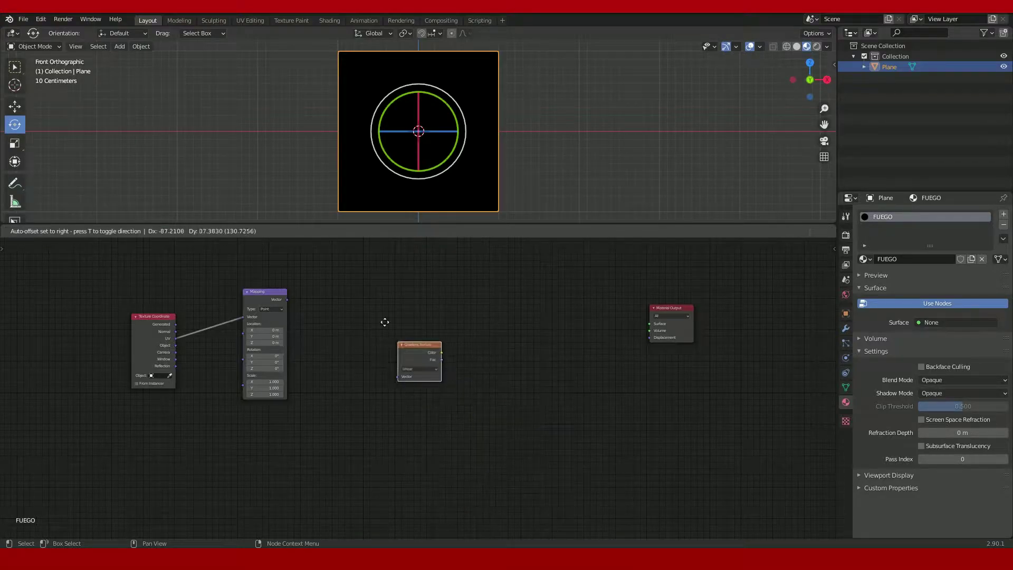
{"action": "left_click", "coordinate": [312, 263]}
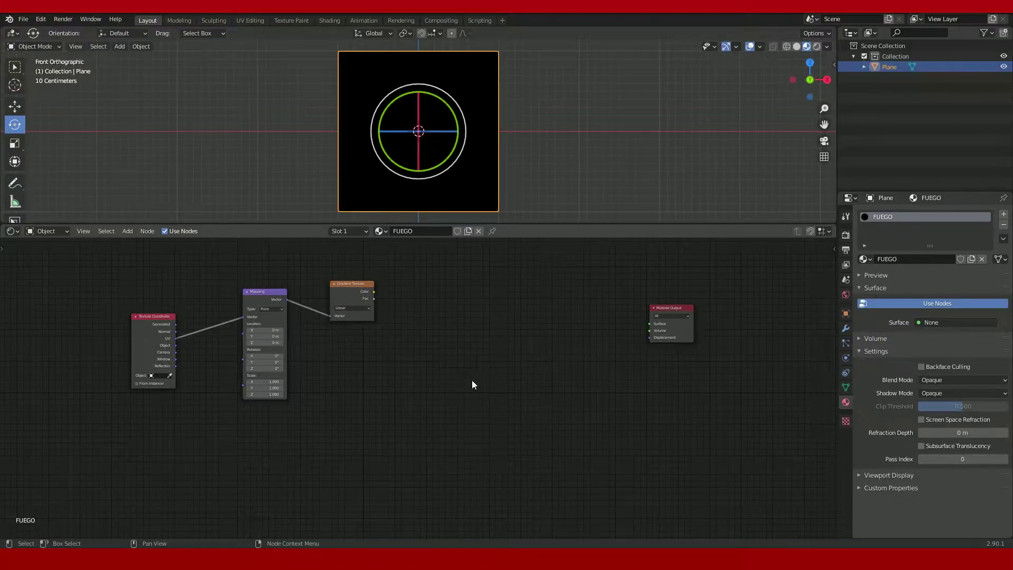
Step: Add a MixRGB node to the tree
{"action": "key", "text": "shift+a"}
{"action": "left_click", "coordinate": [482, 368]}
{"action": "type", "text": "mix"}
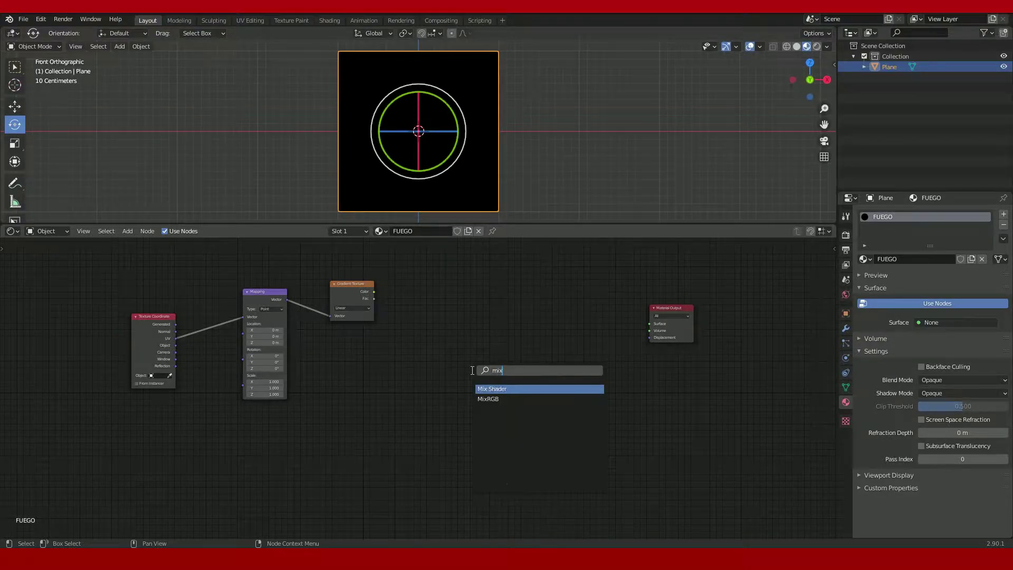
{"action": "key", "text": "Down"}
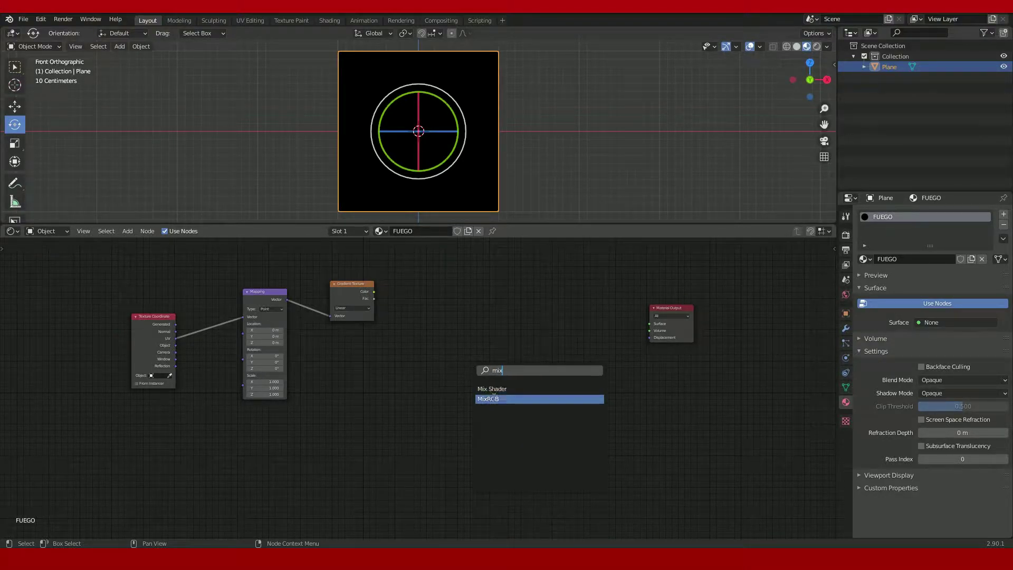
{"action": "key", "text": "Return"}
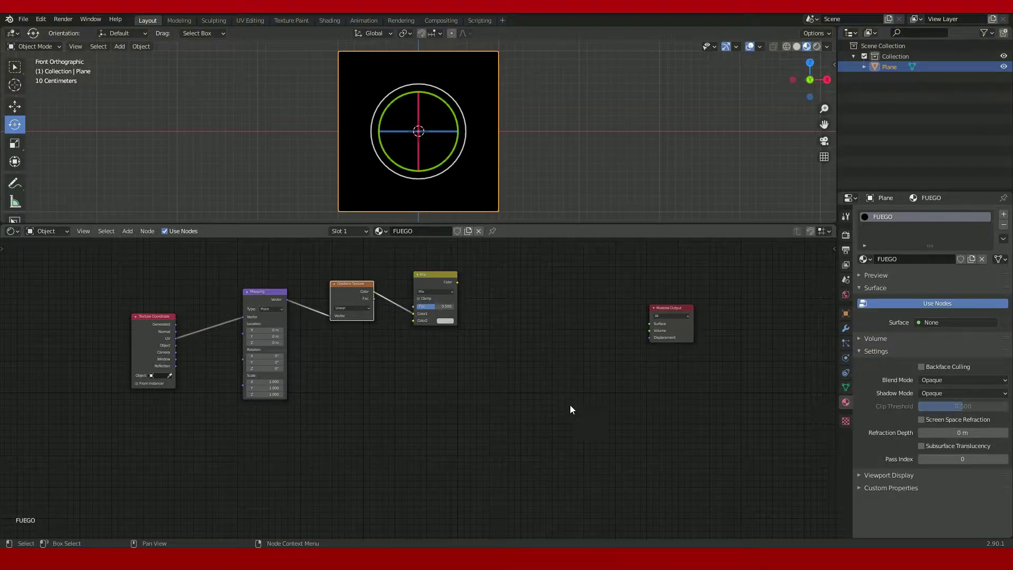
{"action": "key", "text": "shift+a"}
Step: Add a Constant-interpolation ColorRamp fed by the Mix Color output
{"action": "left_click", "coordinate": [531, 353]}
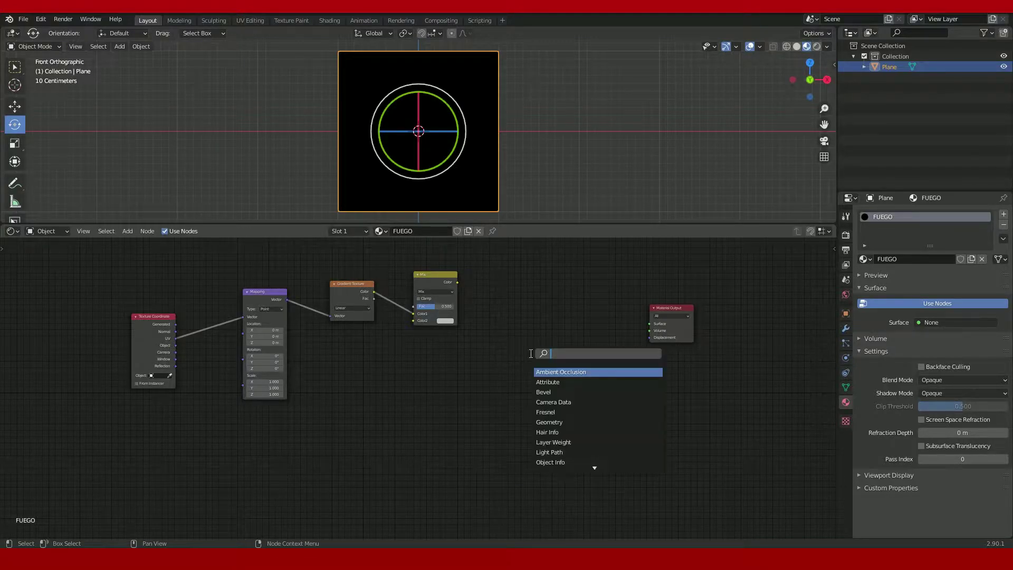
{"action": "key", "text": "Down"}
{"action": "key", "text": "Return"}
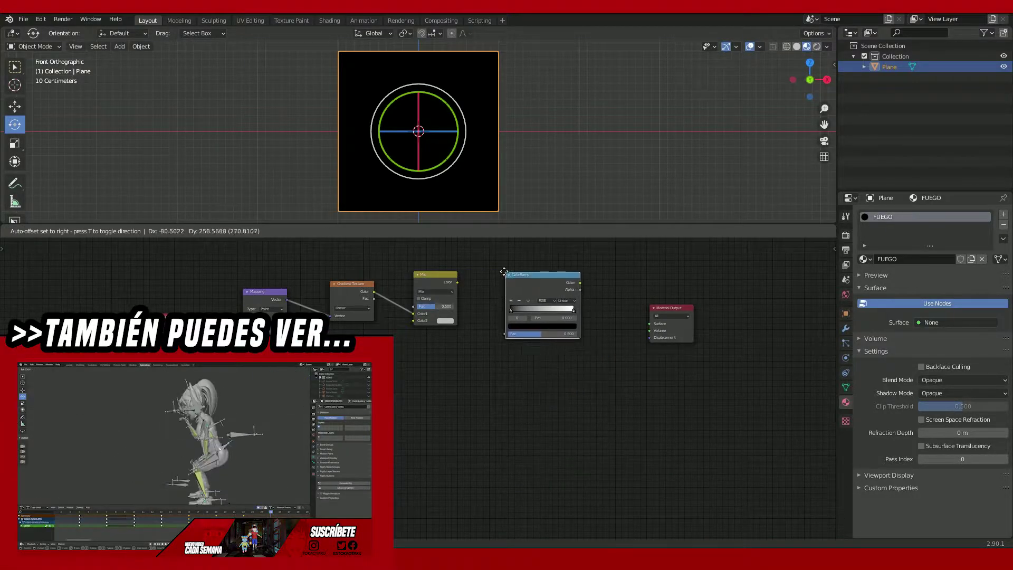
{"action": "left_click", "coordinate": [505, 275]}
{"action": "mouse_move", "coordinate": [457, 283]}
{"action": "left_mouse_down"}
{"action": "mouse_move", "coordinate": [493, 334]}
{"action": "mouse_move", "coordinate": [505, 333]}
{"action": "left_mouse_up"}
{"action": "left_click", "coordinate": [566, 299]}
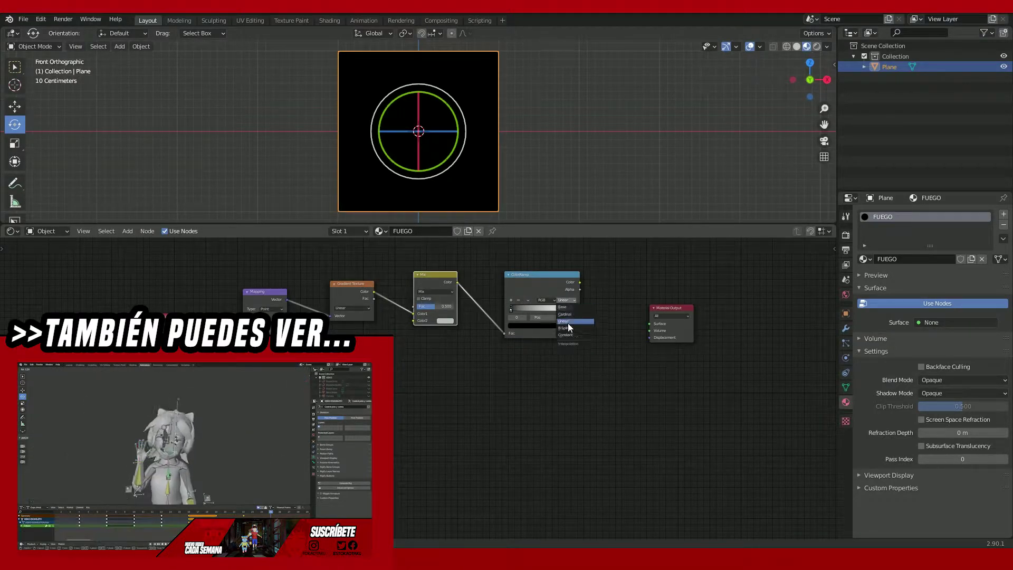
{"action": "left_click", "coordinate": [568, 322]}
Step: Wire the ColorRamp into Surface and move its white stop to 0.414
{"action": "left_click_drag", "start_coordinate": [580, 283], "coordinate": [647, 325]}
{"action": "left_click_drag", "start_coordinate": [574, 308], "coordinate": [537, 309]}
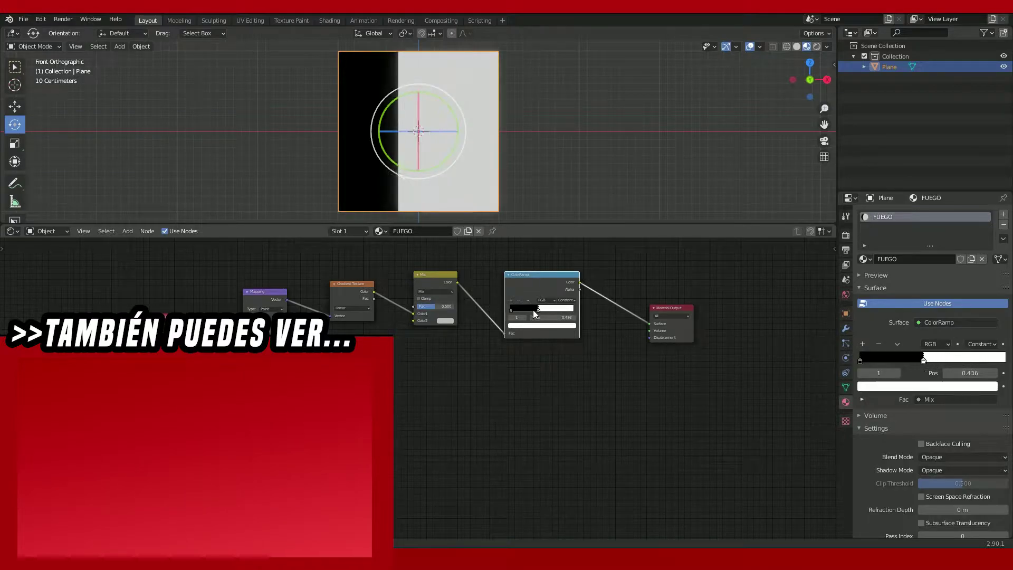
{"action": "left_click", "coordinate": [352, 308]}
Step: Switch the gradient to Spherical and set Mapping Location Y to 0.1
{"action": "left_click", "coordinate": [351, 343]}
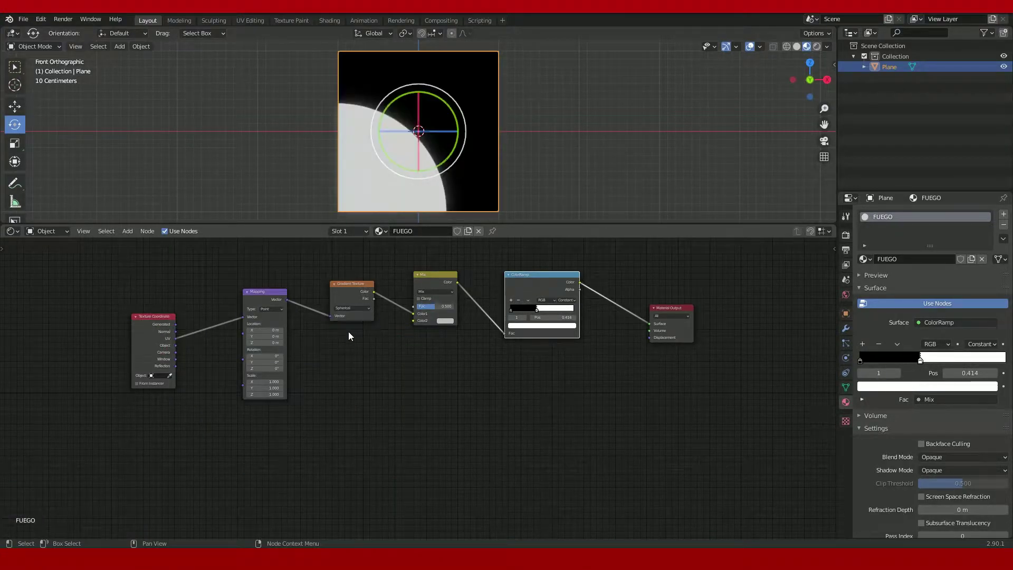
{"action": "middle_click_drag", "start_coordinate": [311, 336], "coordinate": [259, 342], "text": "ctrl"}
{"action": "left_click", "coordinate": [167, 305]}
{"action": "left_click", "coordinate": [166, 305]}
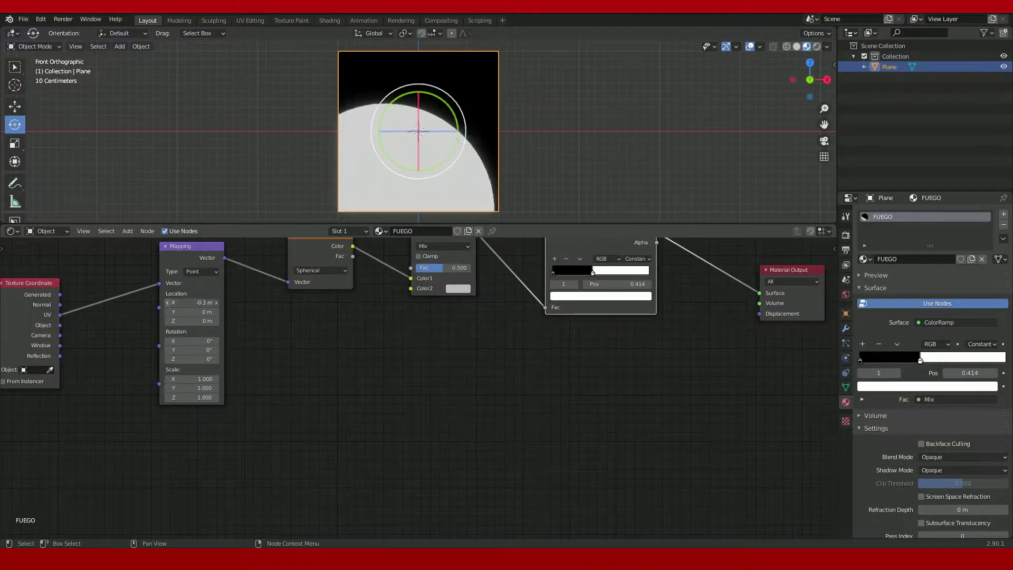
{"action": "left_click", "coordinate": [167, 305]}
{"action": "left_click", "coordinate": [167, 305]}
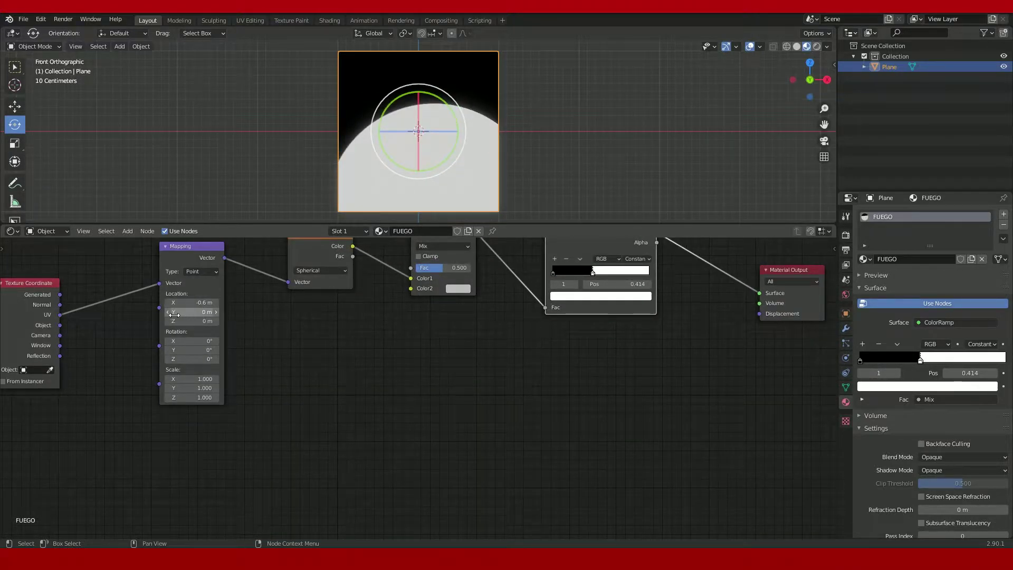
{"action": "left_click", "coordinate": [169, 313]}
{"action": "left_click", "coordinate": [166, 312]}
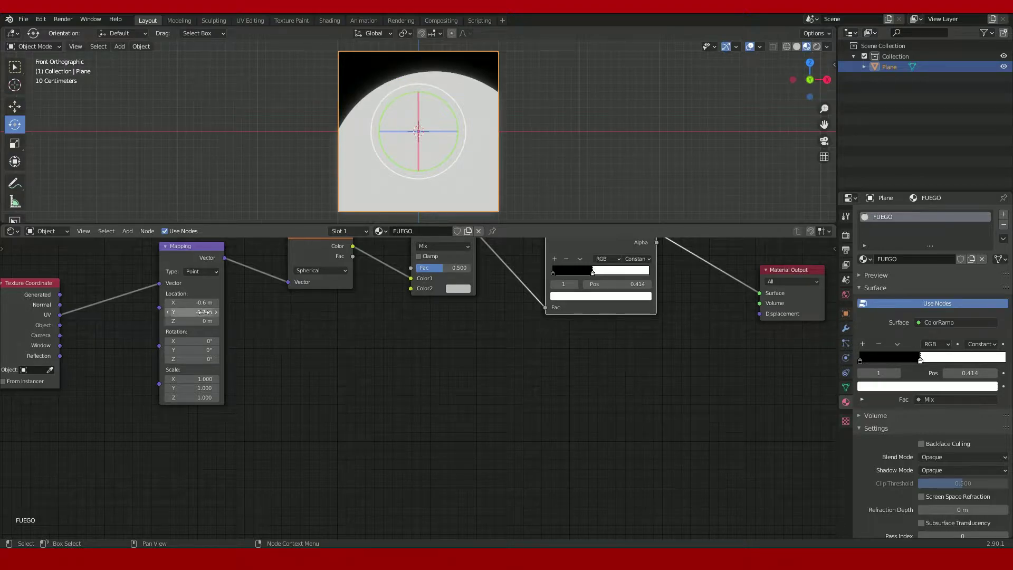
{"action": "left_click", "coordinate": [215, 312]}
{"action": "left_click", "coordinate": [216, 311]}
{"action": "left_click", "coordinate": [216, 311]}
Step: Set Mapping Location X -0.7, Z -0.5, Scale X 1.4, Y 0.7, and add a Voronoi Texture
{"action": "left_click", "coordinate": [167, 320]}
{"action": "left_click", "coordinate": [167, 321]}
{"action": "left_click", "coordinate": [167, 321]}
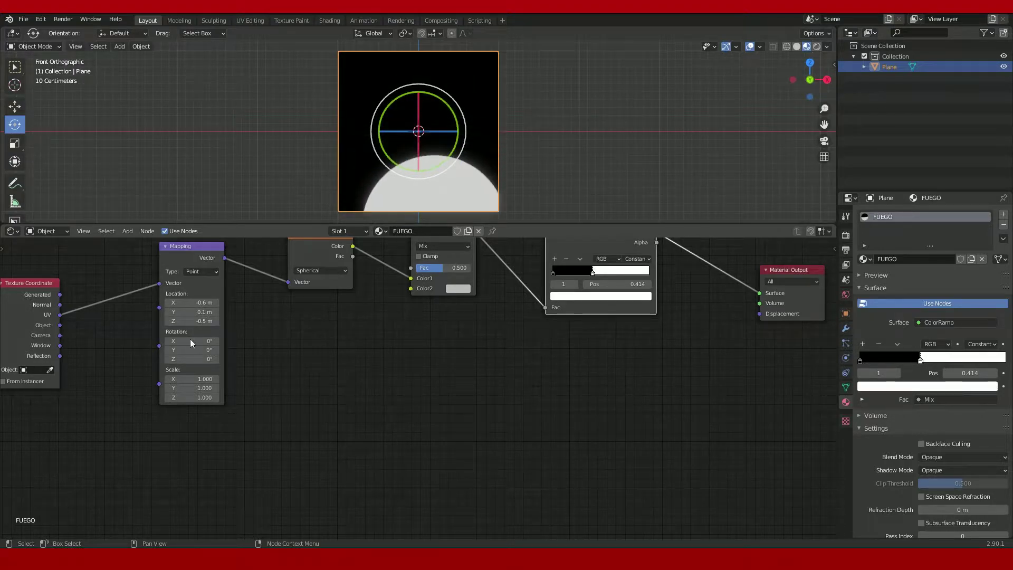
{"action": "left_click", "coordinate": [216, 303]}
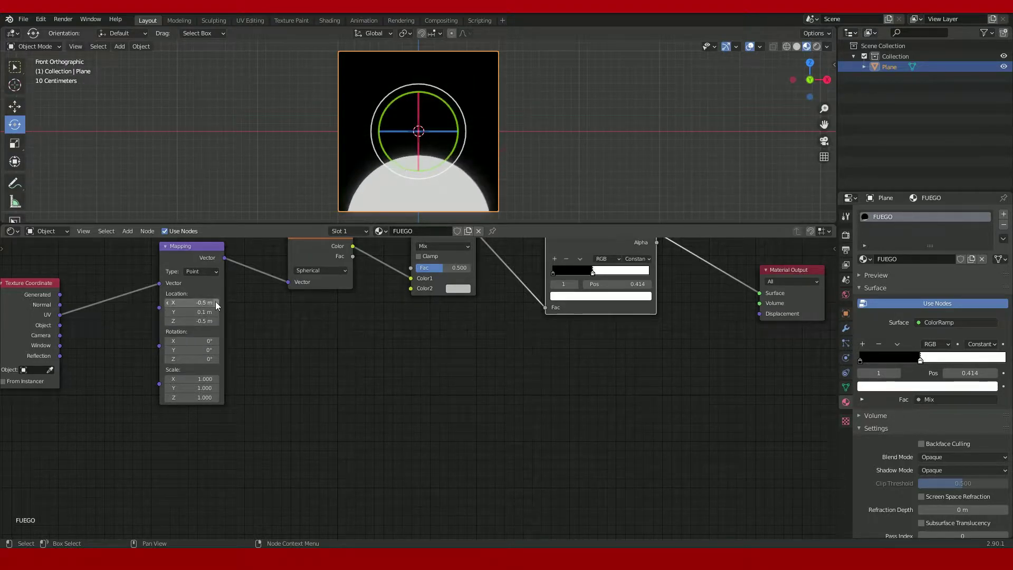
{"action": "left_click", "coordinate": [216, 379]}
{"action": "left_click", "coordinate": [216, 379]}
{"action": "left_click", "coordinate": [167, 302]}
{"action": "left_click", "coordinate": [167, 303]}
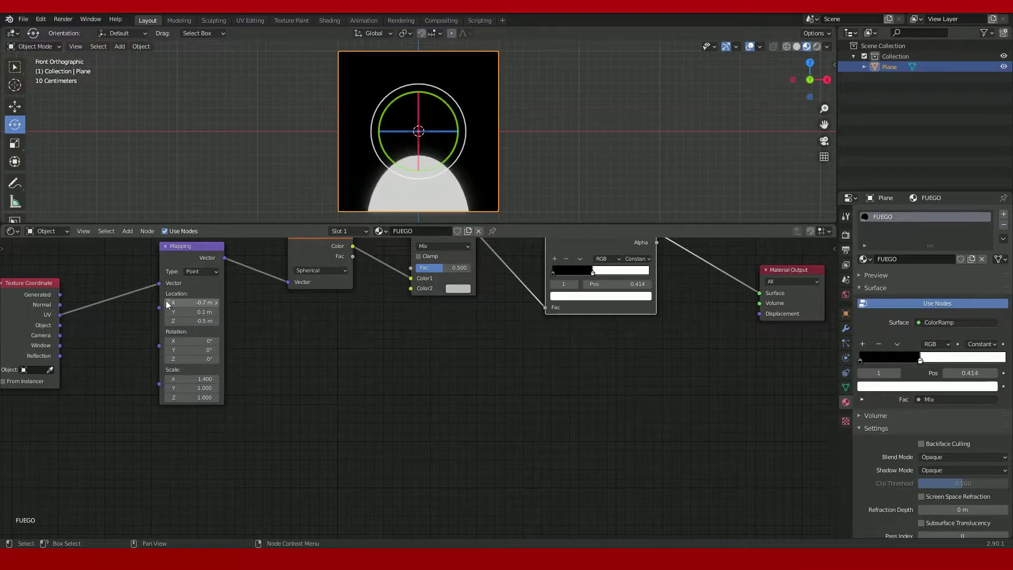
{"action": "left_click", "coordinate": [168, 388]}
{"action": "left_click", "coordinate": [168, 388]}
{"action": "left_click", "coordinate": [168, 389]}
{"action": "left_click", "coordinate": [168, 388]}
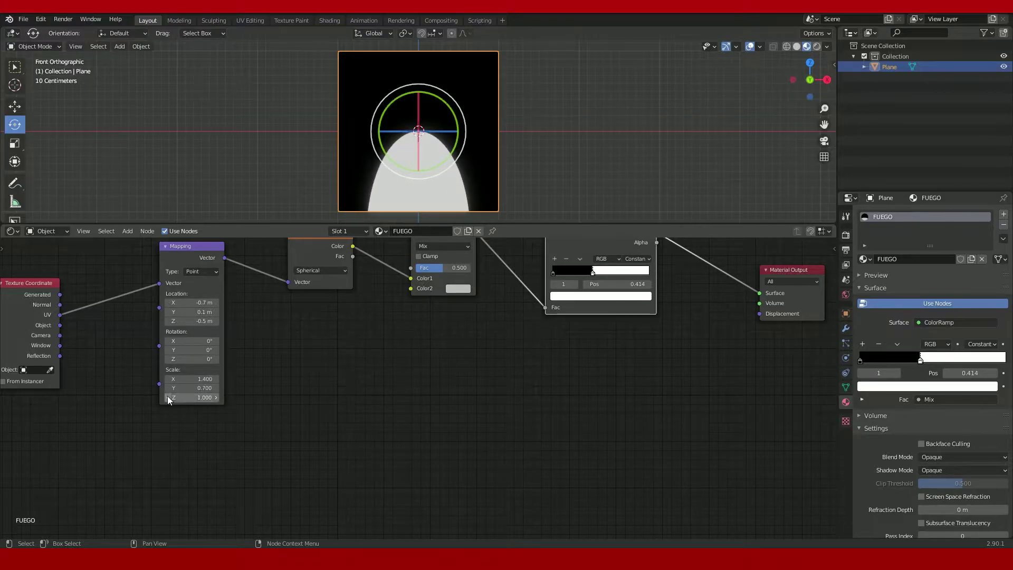
{"action": "type", "text": "voronoi"}
{"action": "key", "text": "Return"}
{"action": "left_click", "coordinate": [135, 415]}
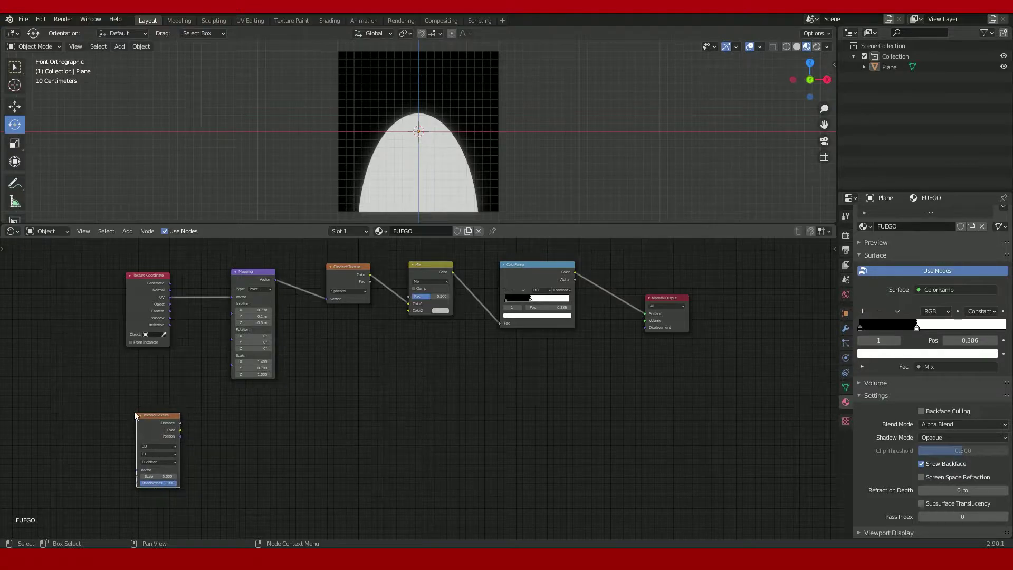
Step: Add a Vector Curves node fed by Voronoi Color and Texture Coordinate Generated
{"action": "key", "text": "shift+a"}
{"action": "left_click", "coordinate": [405, 424]}
{"action": "key", "text": "Return"}
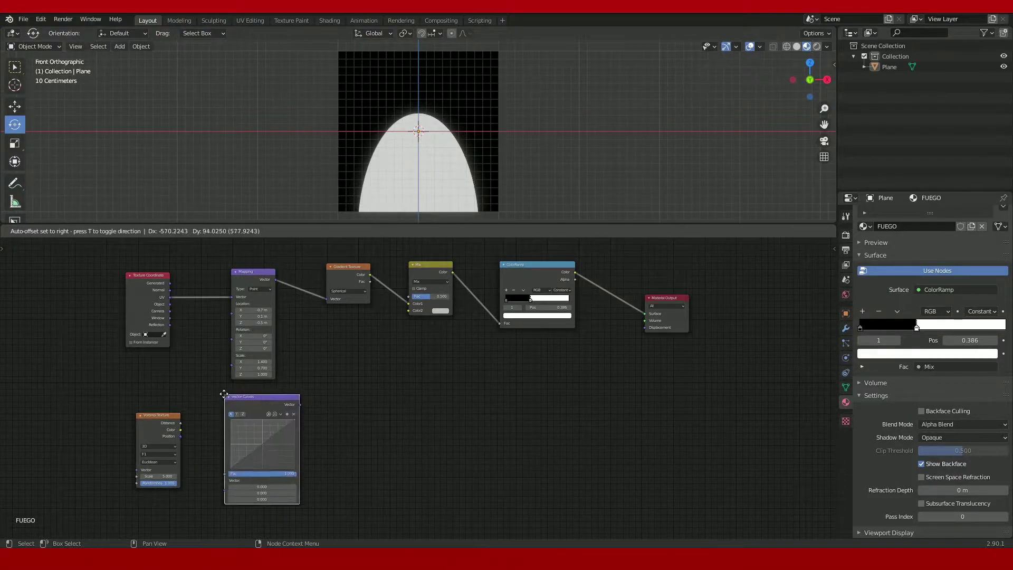
{"action": "left_click", "coordinate": [271, 399]}
{"action": "left_click_drag", "start_coordinate": [181, 429], "coordinate": [271, 479]}
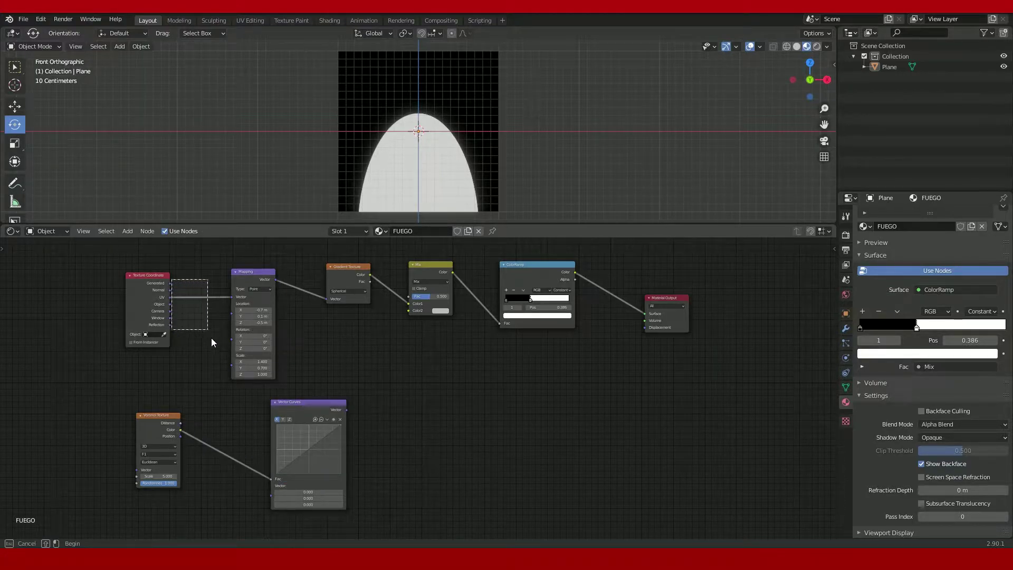
{"action": "left_click_drag", "start_coordinate": [170, 282], "coordinate": [268, 488]}
Step: Add a second Mapping node driven by the Vector Curves output
{"action": "key", "text": "shift+a"}
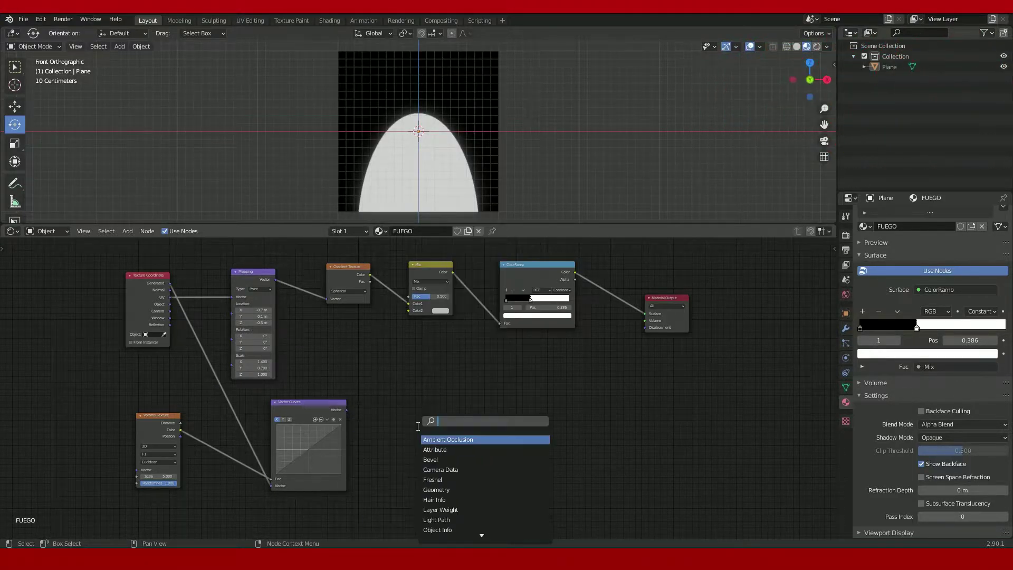
{"action": "left_click", "coordinate": [422, 448]}
{"action": "left_click", "coordinate": [388, 390]}
{"action": "left_click_drag", "start_coordinate": [391, 402], "coordinate": [391, 402]}
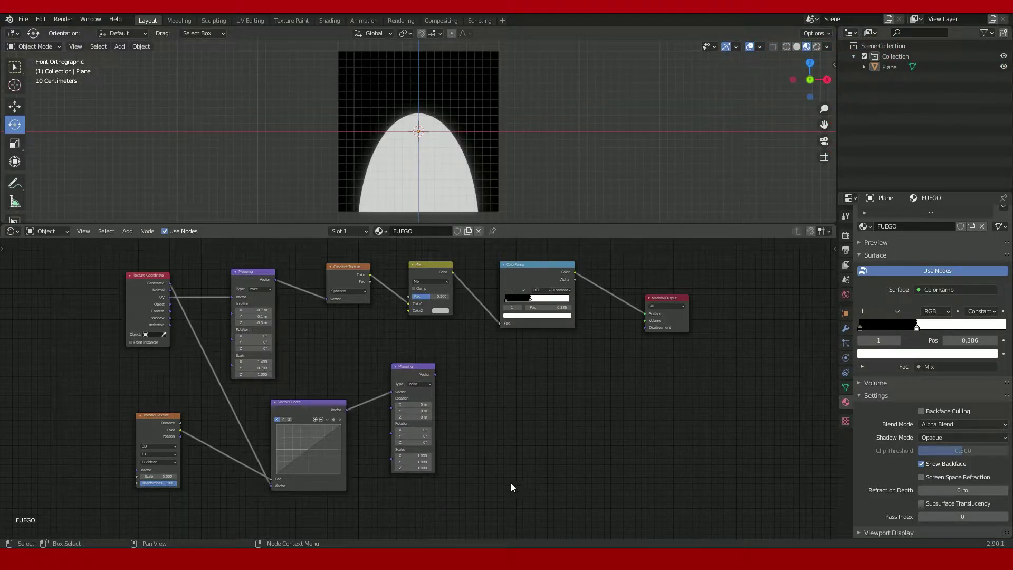
Step: Add a Noise Texture whose Vector comes from the second Mapping node
{"action": "key", "text": "shift+a"}
{"action": "type", "text": "noise"}
{"action": "key", "text": "Return"}
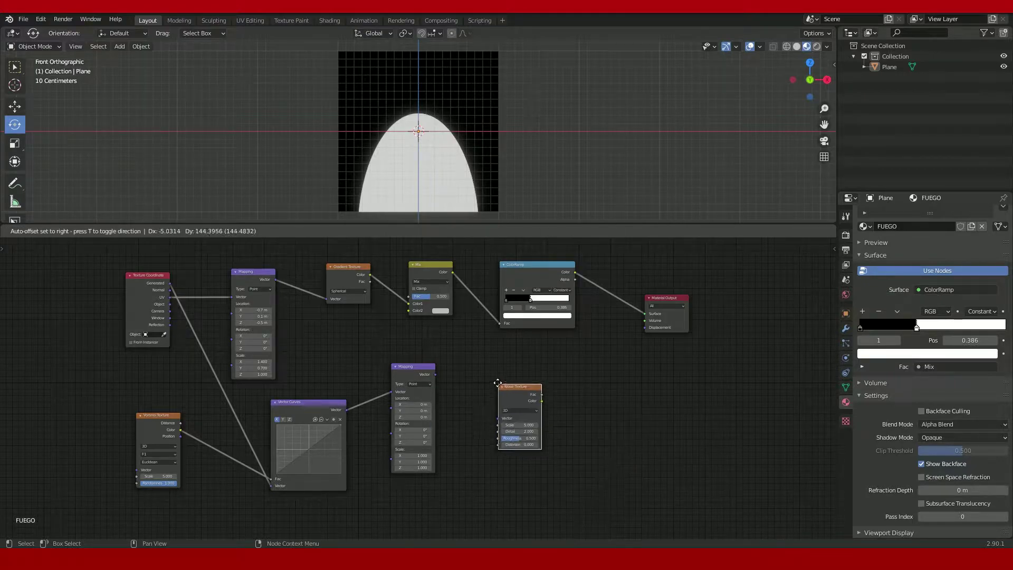
{"action": "left_click", "coordinate": [504, 401]}
{"action": "left_click_drag", "start_coordinate": [435, 375], "coordinate": [483, 405]}
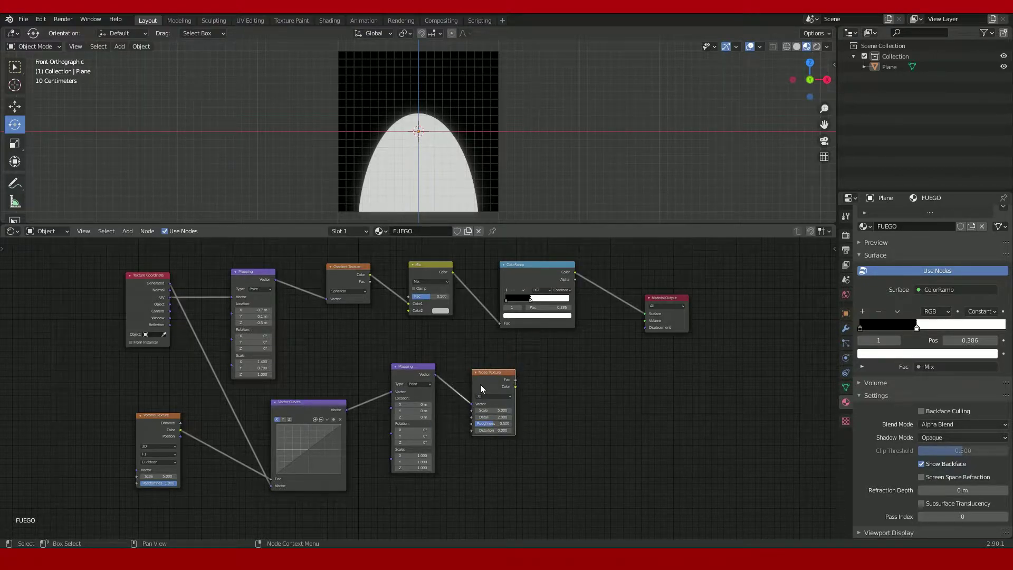
Step: Move the Mix node right and connect the Noise colour into Mix Color2
{"action": "left_click_drag", "start_coordinate": [437, 275], "coordinate": [527, 275]}
{"action": "left_click", "coordinate": [493, 373]}
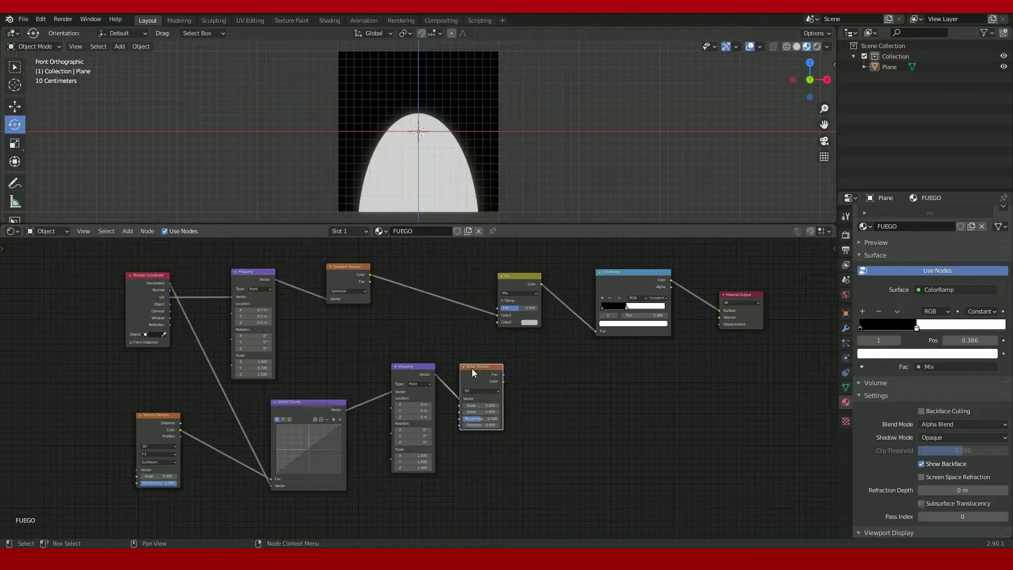
{"action": "key", "text": "h"}
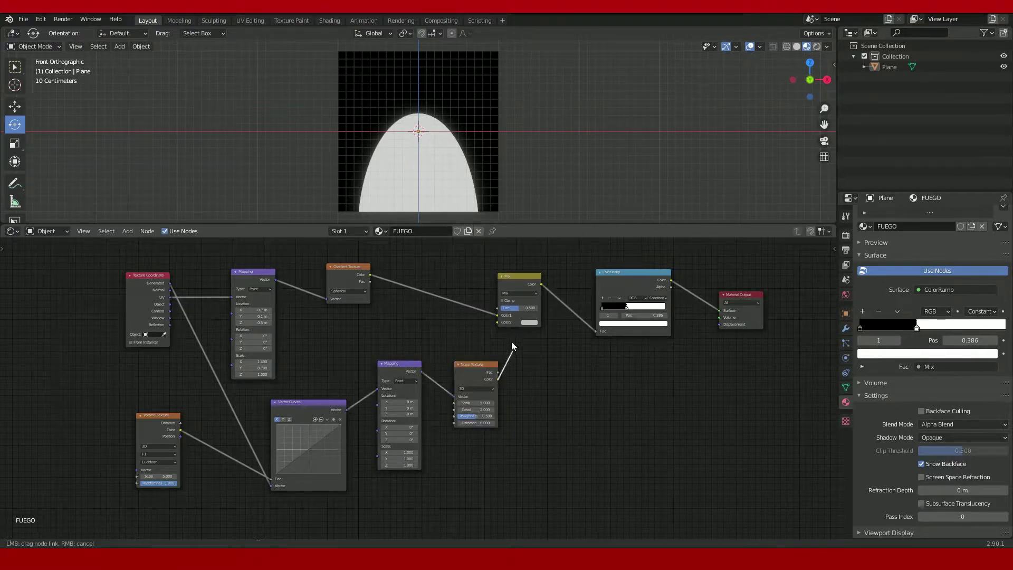
{"action": "left_click_drag", "start_coordinate": [511, 346], "coordinate": [497, 322]}
{"action": "left_click_drag", "start_coordinate": [475, 364], "coordinate": [451, 352]}
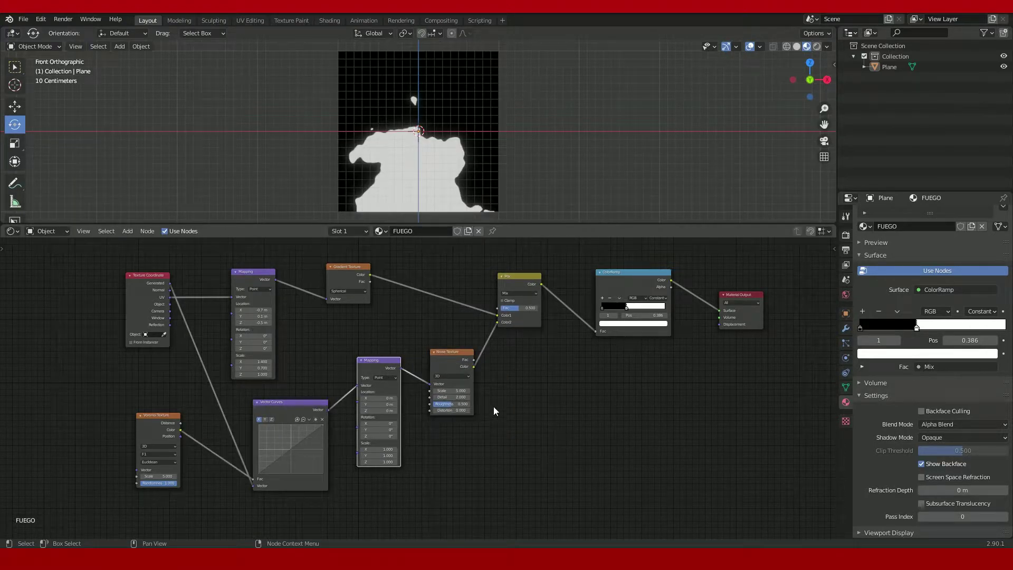
Step: Set Noise Scale 11.3, Detail 2.2, Roughness 0.608, and bend the X, Y, Z Vector Curves
{"action": "scroll", "coordinate": [308, 456], "scroll_direction": "up", "scroll_amount": 2}
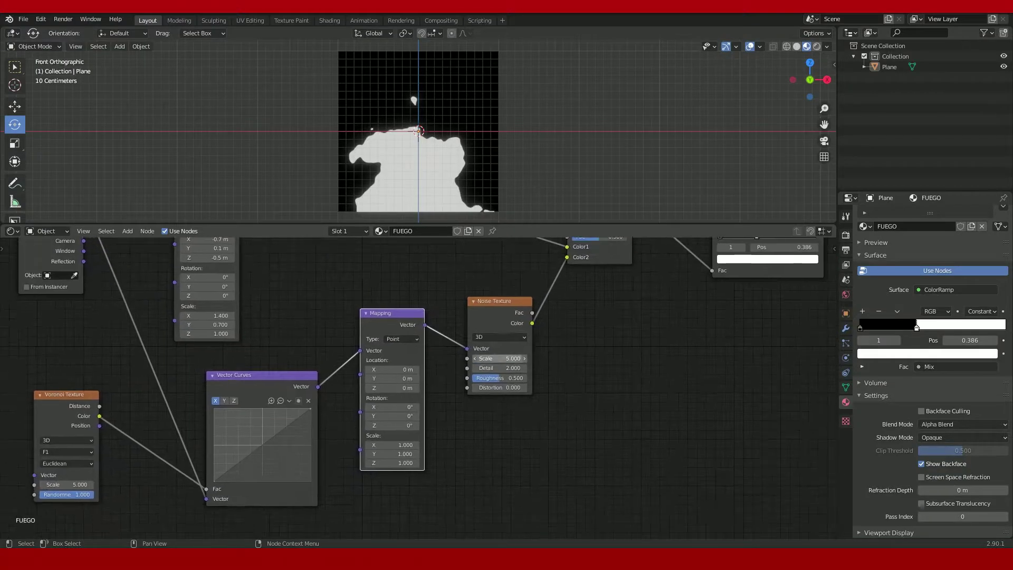
{"action": "mouse_move", "coordinate": [496, 358]}
{"action": "left_mouse_down"}
{"action": "mouse_move", "coordinate": [527, 358]}
{"action": "mouse_move", "coordinate": [512, 367]}
{"action": "left_mouse_up"}
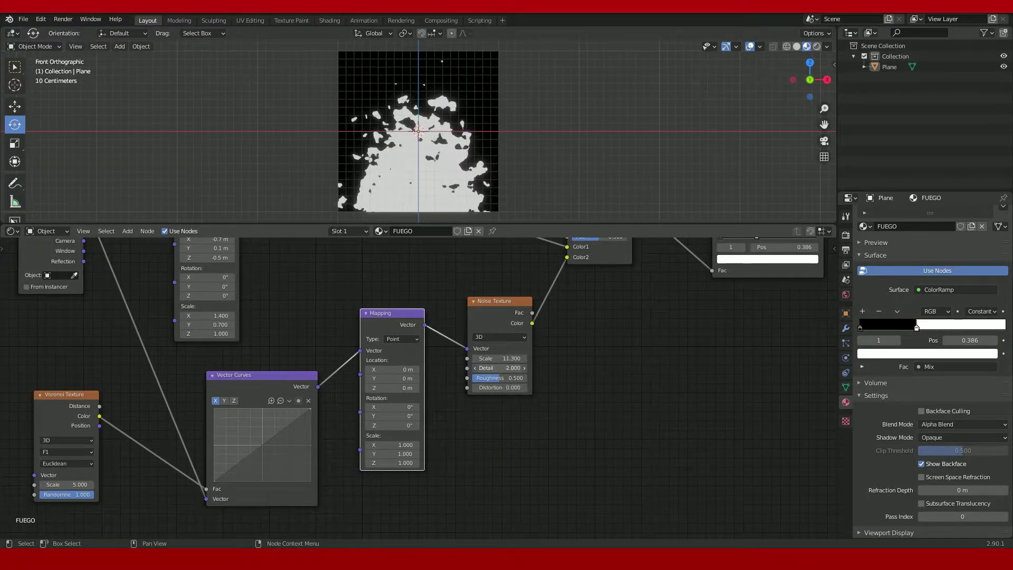
{"action": "mouse_move", "coordinate": [254, 456]}
{"action": "left_mouse_down"}
{"action": "mouse_move", "coordinate": [247, 448]}
{"action": "mouse_move", "coordinate": [274, 437]}
{"action": "left_mouse_up"}
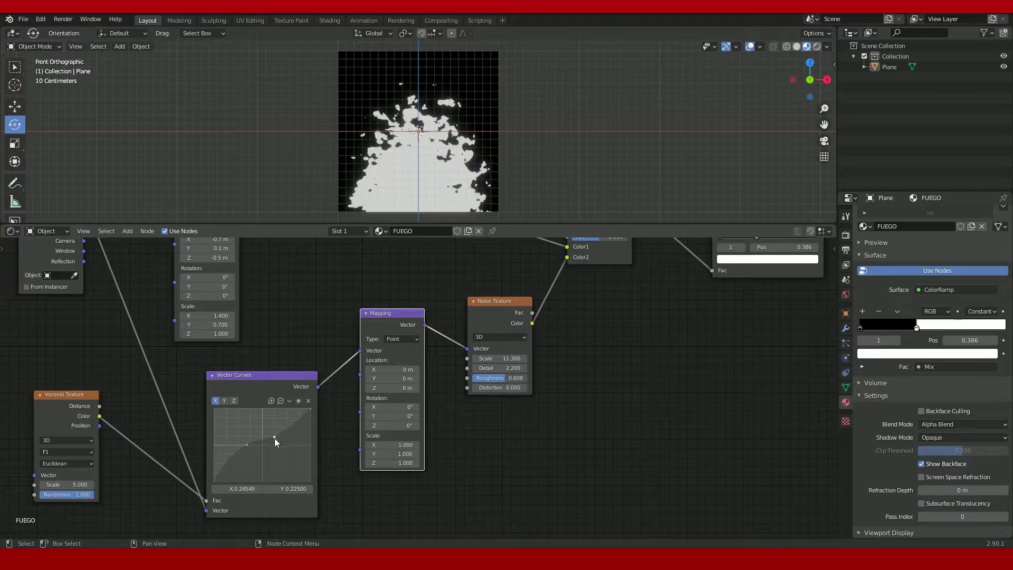
{"action": "left_click", "coordinate": [224, 401]}
{"action": "left_click", "coordinate": [246, 446]}
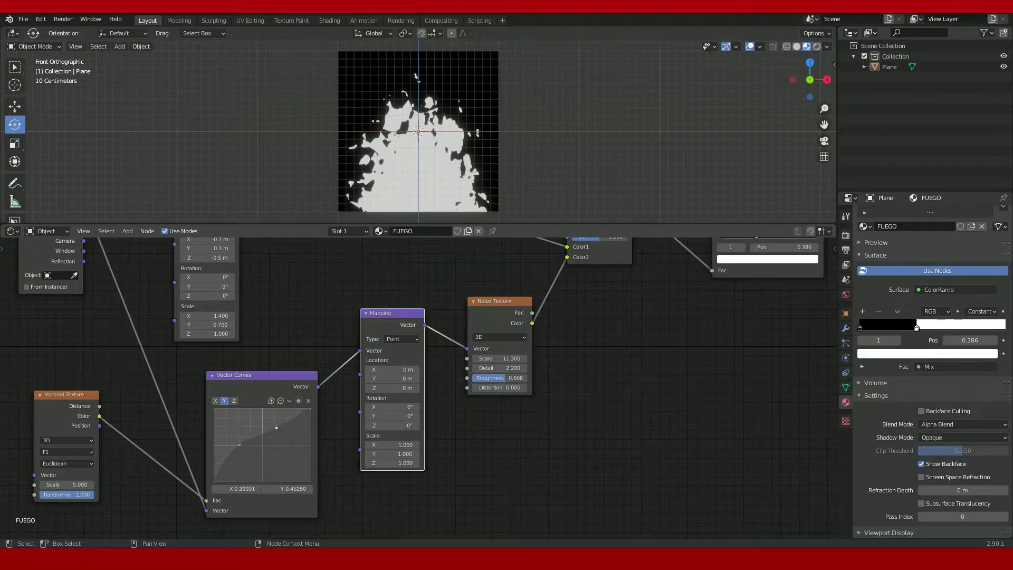
{"action": "left_click", "coordinate": [234, 401]}
{"action": "mouse_move", "coordinate": [245, 446]}
{"action": "left_mouse_down"}
{"action": "mouse_move", "coordinate": [257, 459]}
{"action": "mouse_move", "coordinate": [278, 435]}
{"action": "left_mouse_up"}
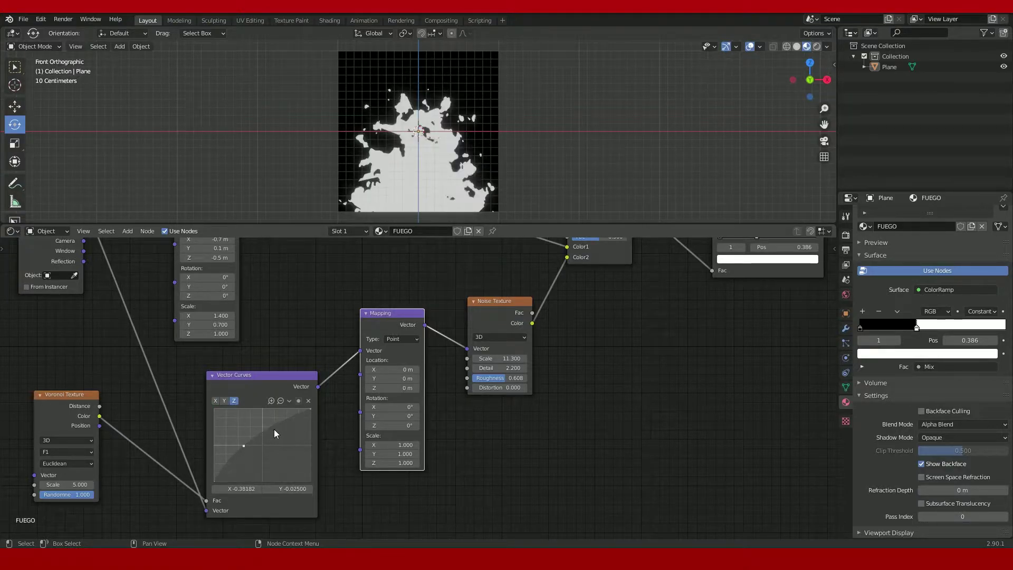
{"action": "middle_click_drag", "start_coordinate": [649, 369], "coordinate": [549, 395]}
Step: Duplicate the ColorRamp below the original and feed the Mix output into its Fac
{"action": "scroll", "coordinate": [549, 395], "scroll_direction": "down", "scroll_amount": 1}
{"action": "left_click", "coordinate": [549, 272]}
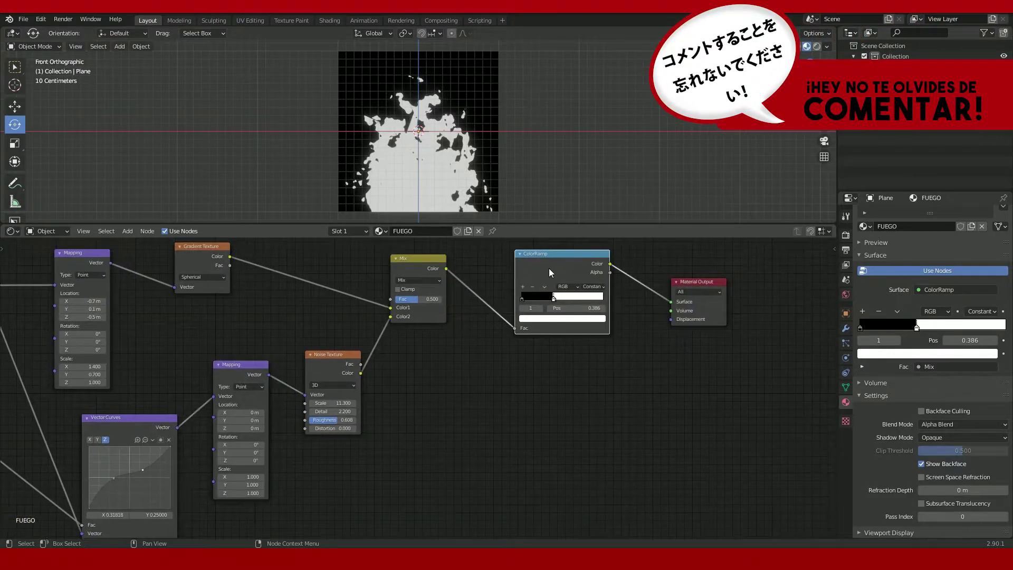
{"action": "key", "text": "shift+d"}
{"action": "left_click", "coordinate": [547, 368]}
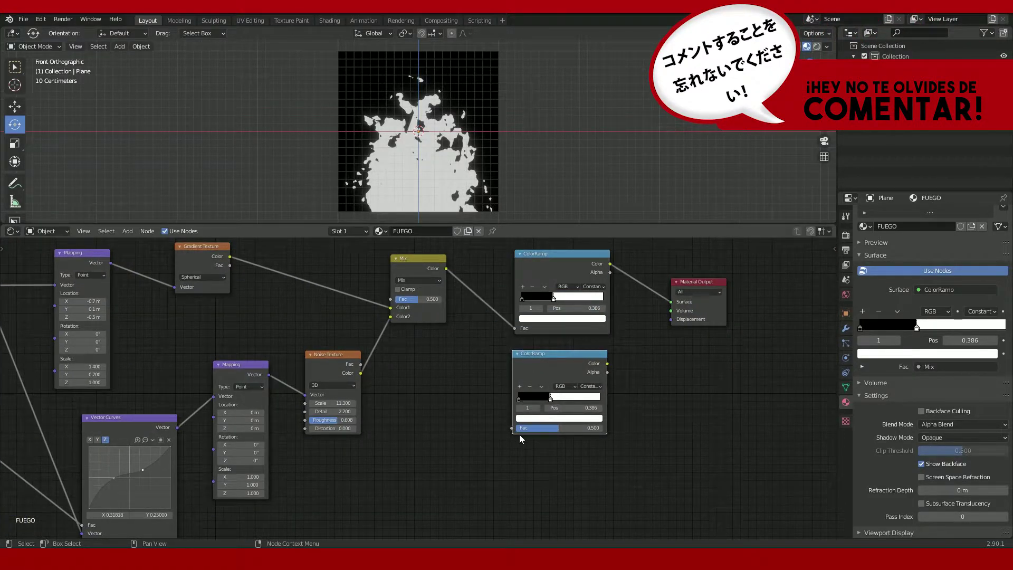
{"action": "left_click_drag", "start_coordinate": [520, 434], "coordinate": [512, 428]}
Step: Insert a Mix Shader before Material Output, with the first ColorRamp driving its Fac
{"action": "key", "text": "g"}
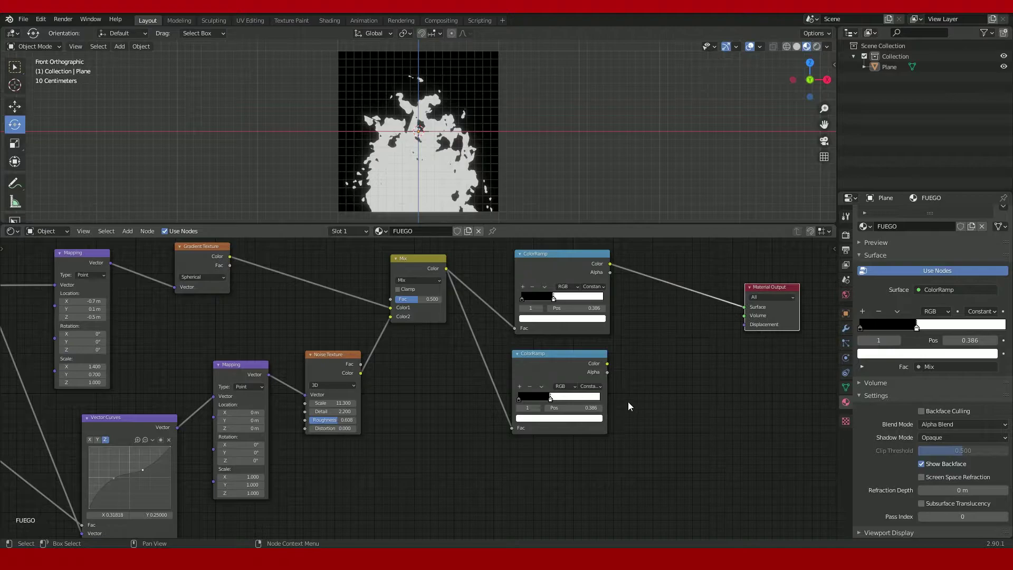
{"action": "left_click", "coordinate": [631, 407]}
{"action": "key", "text": "shift+a"}
{"action": "left_click", "coordinate": [660, 389]}
{"action": "type", "text": "mix"}
{"action": "key", "text": "Return"}
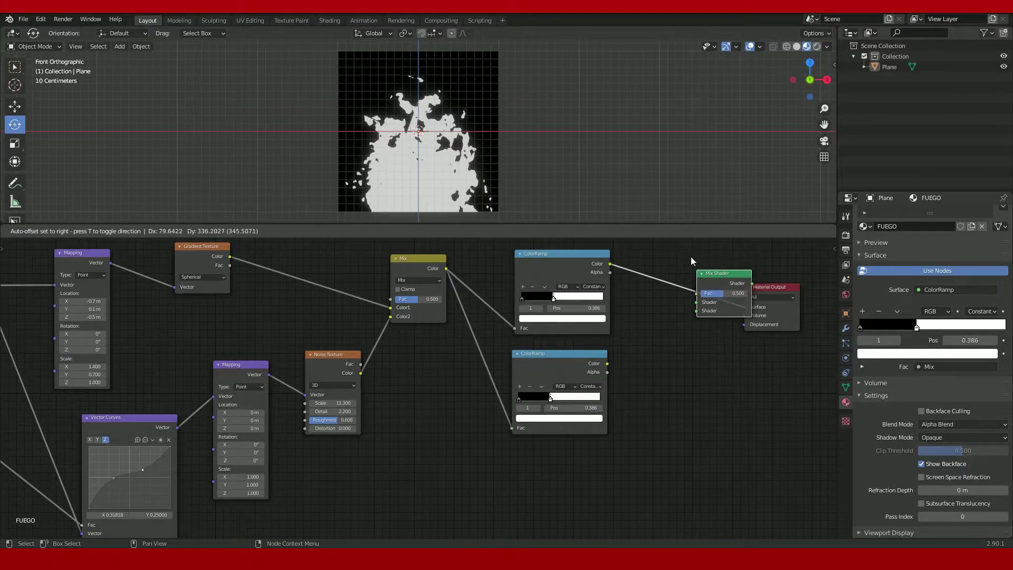
{"action": "left_click", "coordinate": [654, 250]}
{"action": "left_click_drag", "start_coordinate": [657, 295], "coordinate": [657, 293]}
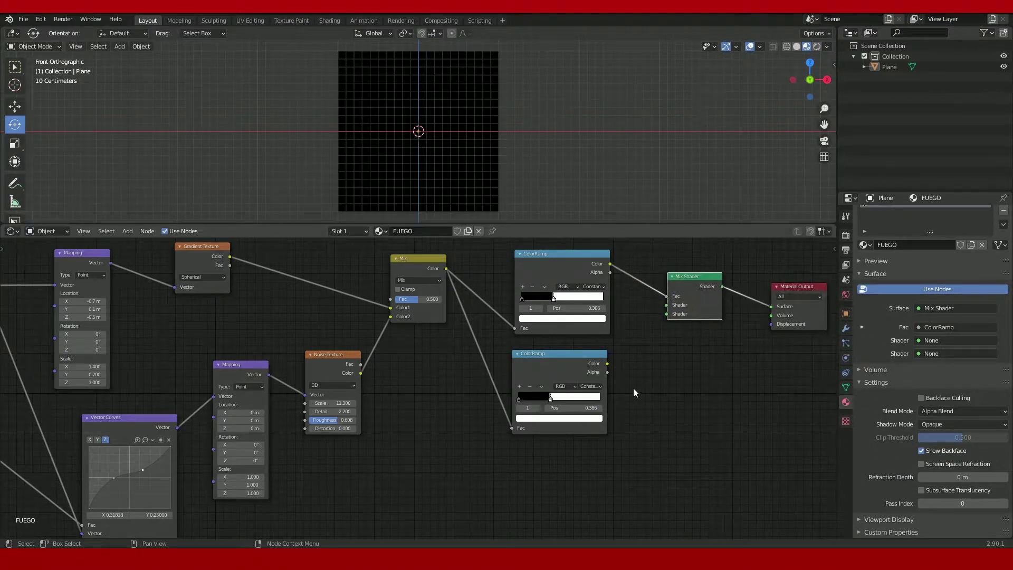
Step: Reposition the Mix Shader and feed a Transparent BSDF into its first input
{"action": "key", "text": "g"}
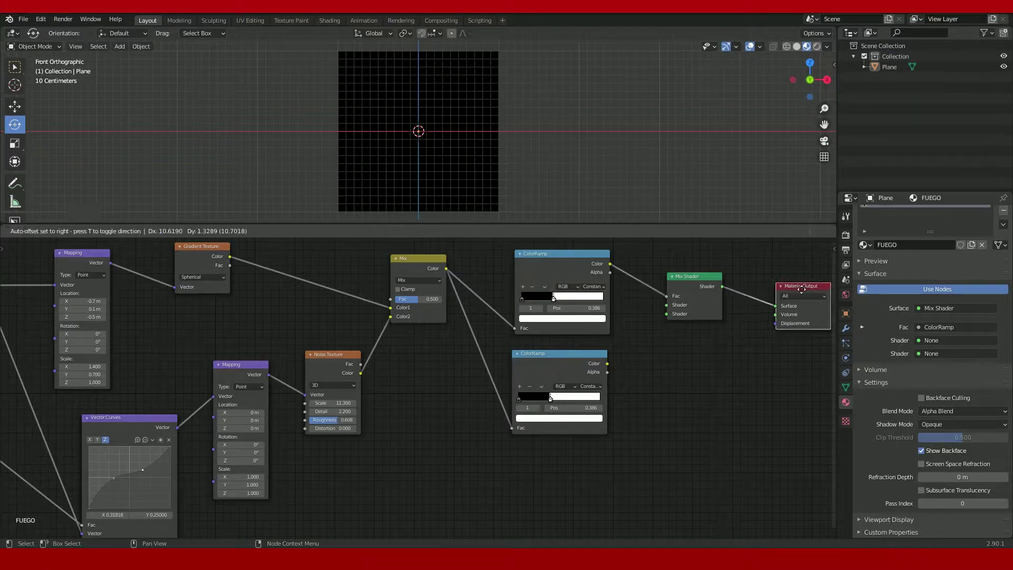
{"action": "left_click", "coordinate": [639, 394]}
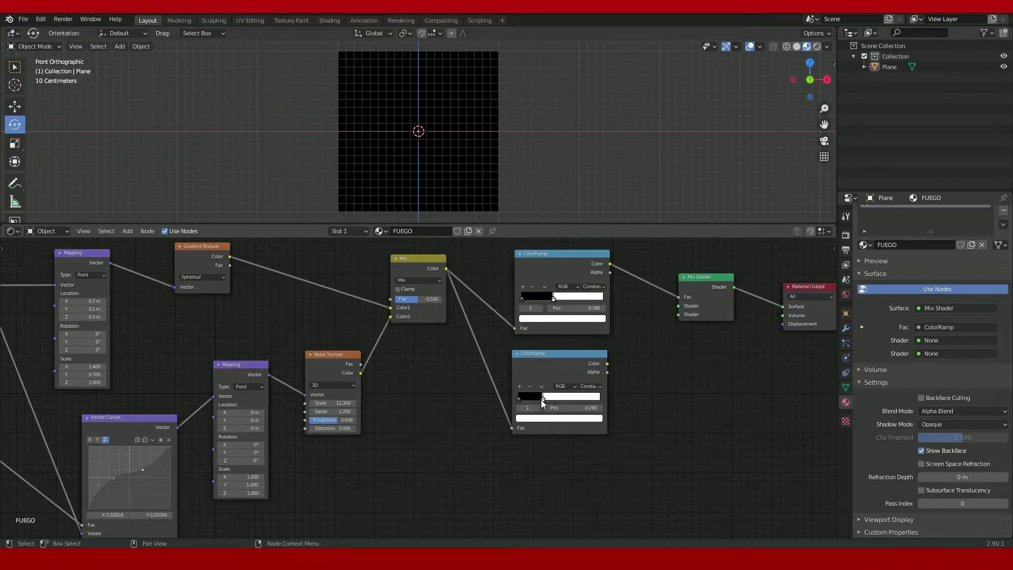
{"action": "key", "text": "shift+a"}
{"action": "type", "text": "transp"}
{"action": "key", "text": "Return"}
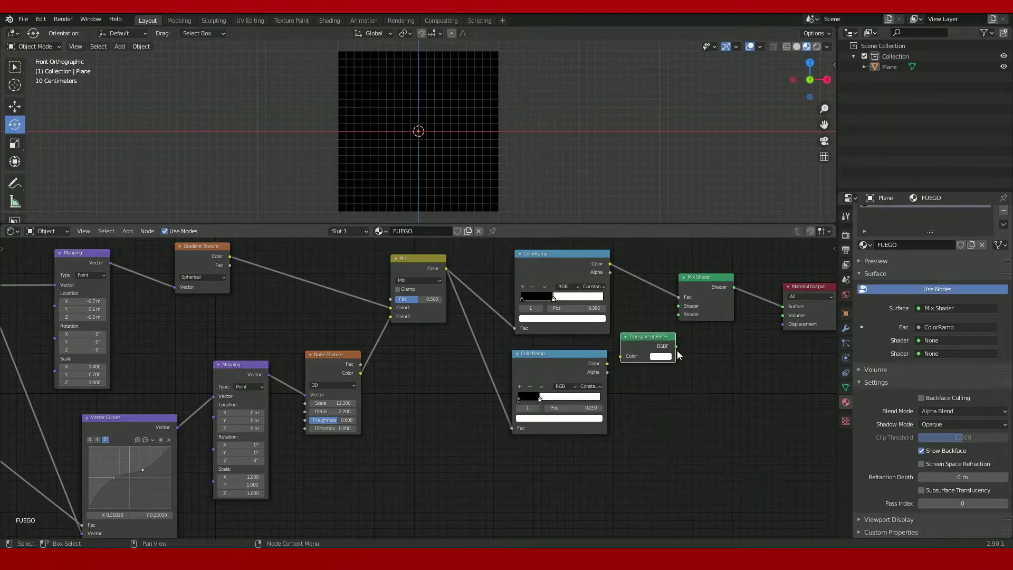
{"action": "left_click", "coordinate": [676, 350]}
{"action": "mouse_move", "coordinate": [677, 346]}
{"action": "left_mouse_down"}
{"action": "mouse_move", "coordinate": [729, 321]}
{"action": "mouse_move", "coordinate": [658, 336]}
{"action": "left_mouse_up"}
Step: Add an Emission shader at strength 1.9 into the Mix Shader's second input
{"action": "key", "text": "shift+a"}
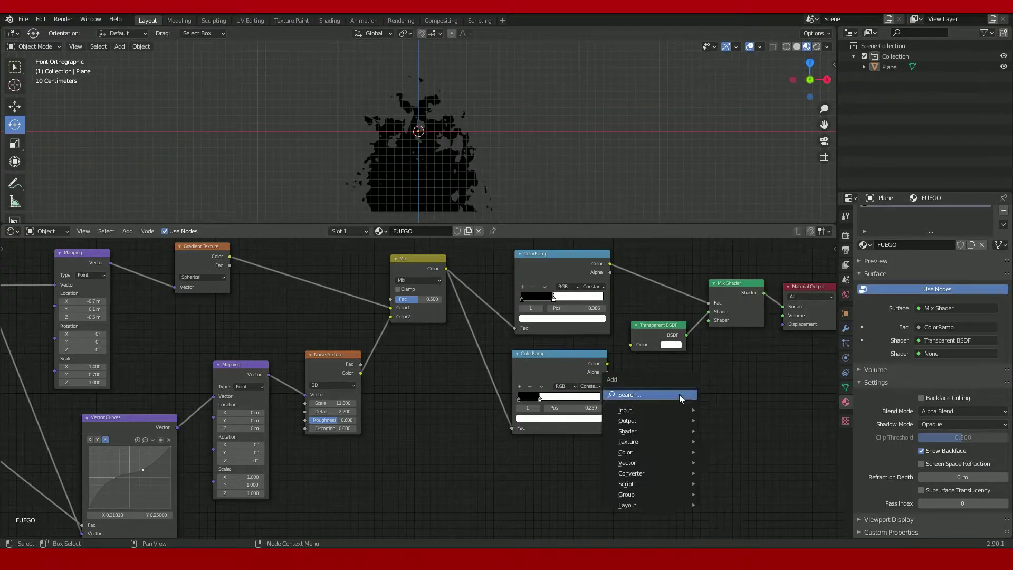
{"action": "left_click", "coordinate": [637, 394]}
{"action": "type", "text": "emis"}
{"action": "key", "text": "Return"}
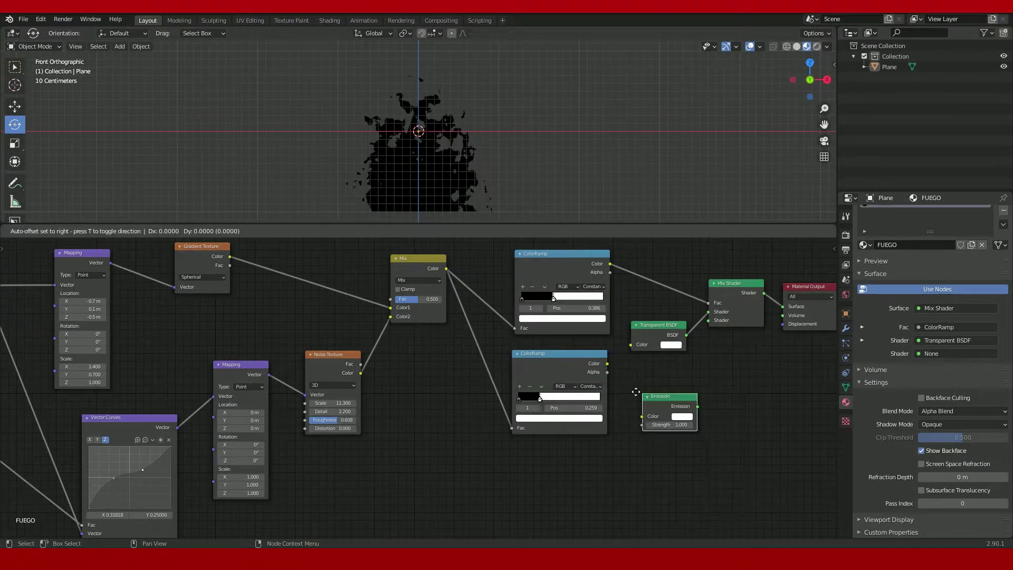
{"action": "left_click", "coordinate": [660, 393]}
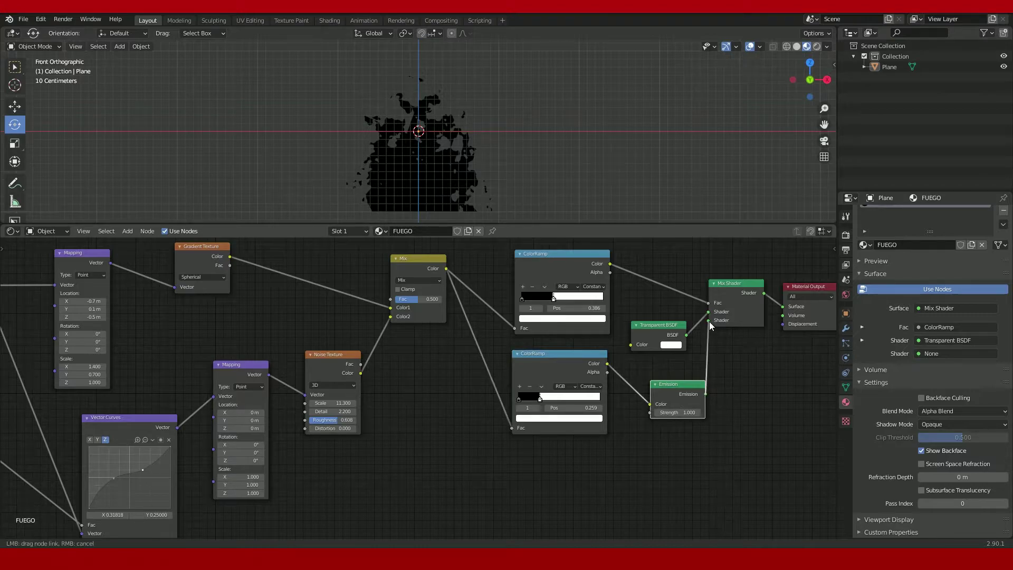
{"action": "left_click_drag", "start_coordinate": [709, 323], "coordinate": [710, 321]}
{"action": "left_click_drag", "start_coordinate": [680, 412], "coordinate": [707, 412]}
{"action": "scroll", "coordinate": [553, 374], "scroll_direction": "up", "scroll_amount": 1}
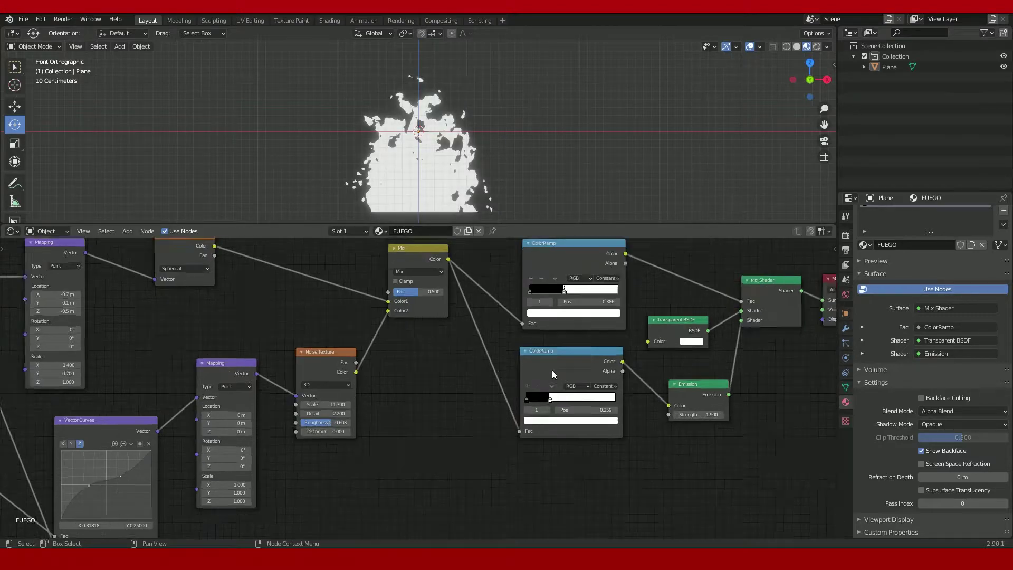
{"action": "scroll", "coordinate": [553, 374], "scroll_direction": "up", "scroll_amount": 1}
Step: Colour one emission ColorRamp stop orange and add a bright yellow-orange stop
{"action": "scroll", "coordinate": [552, 374], "scroll_direction": "up", "scroll_amount": 1}
{"action": "left_click", "coordinate": [517, 415]}
{"action": "left_click_drag", "start_coordinate": [501, 303], "coordinate": [490, 322]}
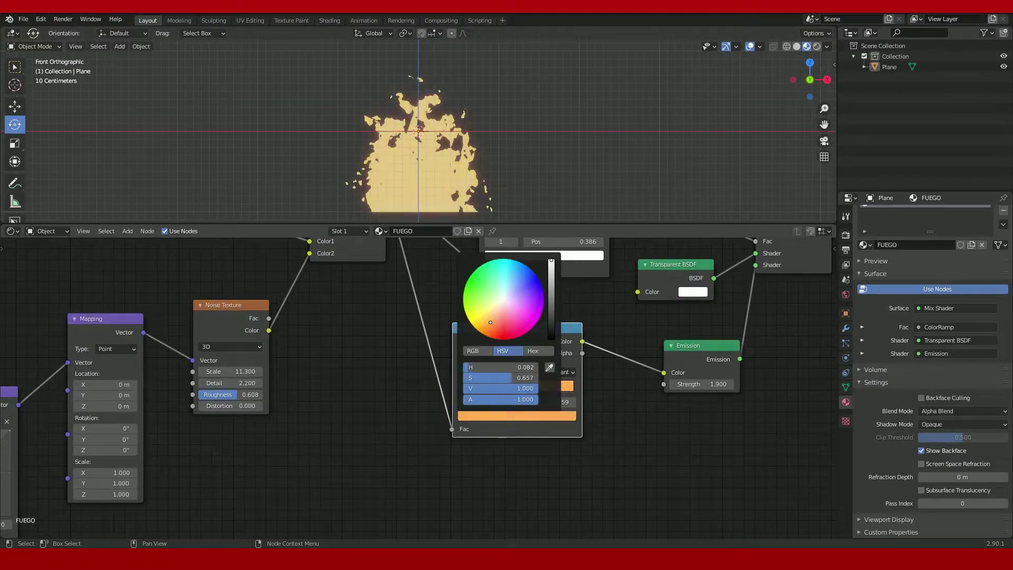
{"action": "left_click_drag", "start_coordinate": [499, 386], "coordinate": [509, 386]}
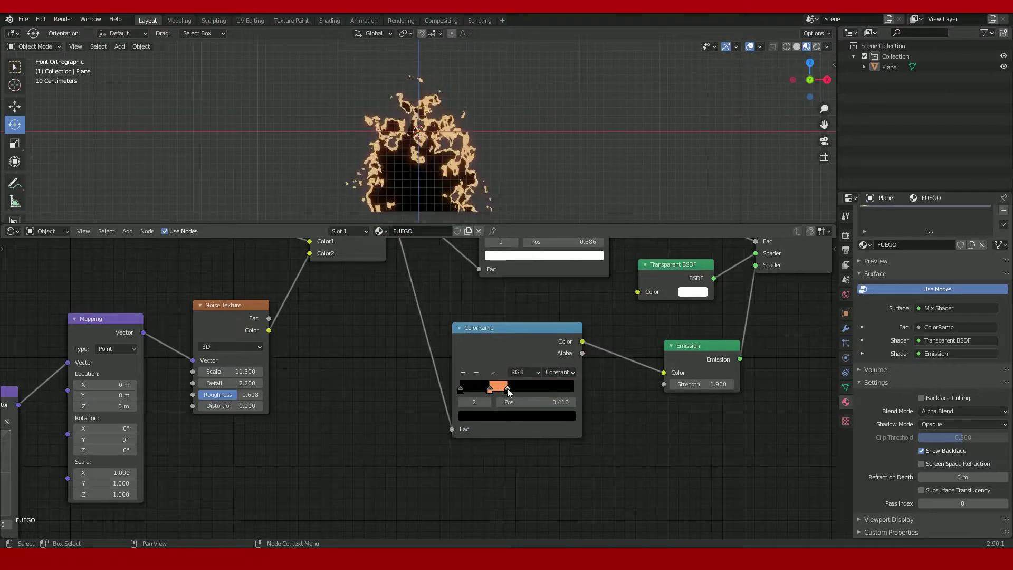
{"action": "left_click", "coordinate": [517, 416]}
{"action": "scroll", "coordinate": [513, 331], "scroll_direction": "up", "scroll_amount": 10}
{"action": "left_click_drag", "start_coordinate": [513, 330], "coordinate": [481, 323]}
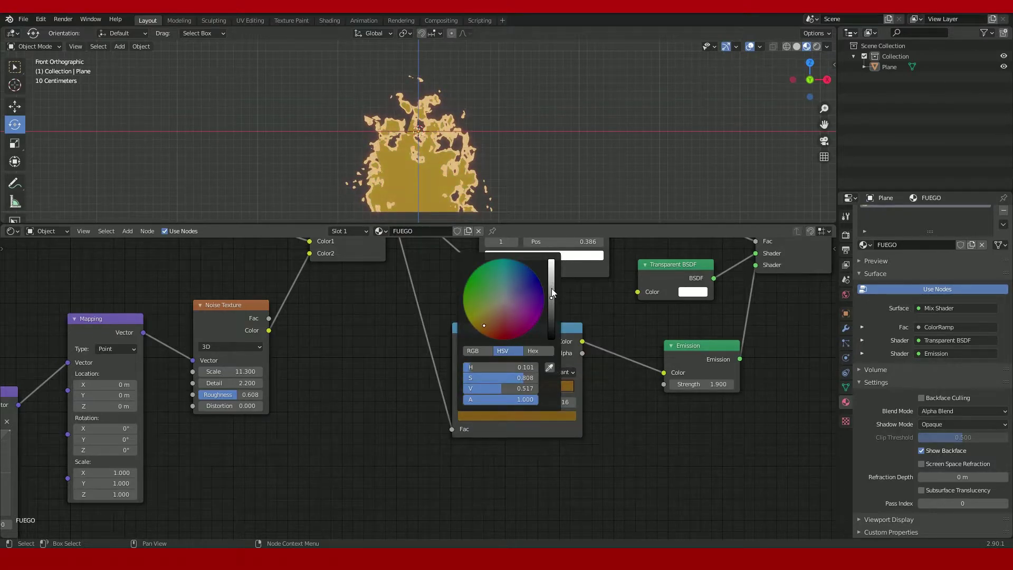
{"action": "left_click_drag", "start_coordinate": [553, 293], "coordinate": [552, 287]}
{"action": "mouse_move", "coordinate": [533, 378]}
{"action": "left_mouse_down"}
{"action": "mouse_move", "coordinate": [511, 391]}
{"action": "mouse_move", "coordinate": [537, 395]}
{"action": "mouse_move", "coordinate": [511, 395]}
{"action": "left_mouse_up"}
Step: Make the third stop red and the middle stop orange at position 0.214
{"action": "left_click", "coordinate": [534, 417]}
{"action": "left_click", "coordinate": [549, 301]}
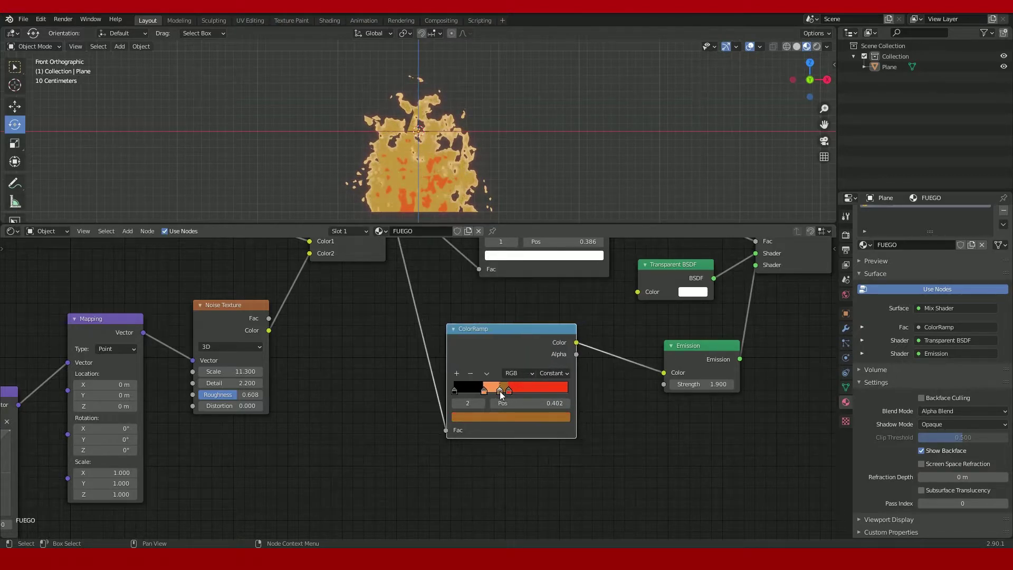
{"action": "left_click", "coordinate": [517, 416]}
{"action": "left_click_drag", "start_coordinate": [478, 331], "coordinate": [475, 335]}
{"action": "left_click_drag", "start_coordinate": [483, 393], "coordinate": [478, 393]}
Step: Recolour the peach stop yellow and set the noise scale to 10.9
{"action": "scroll", "coordinate": [479, 393], "scroll_direction": "up", "scroll_amount": 1}
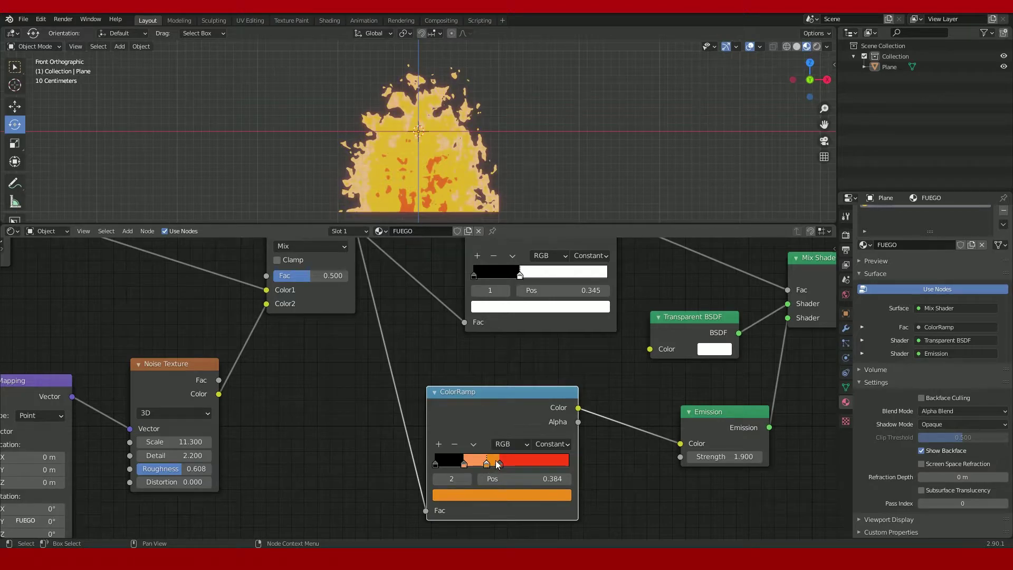
{"action": "left_click", "coordinate": [464, 463]}
{"action": "left_click", "coordinate": [473, 495]}
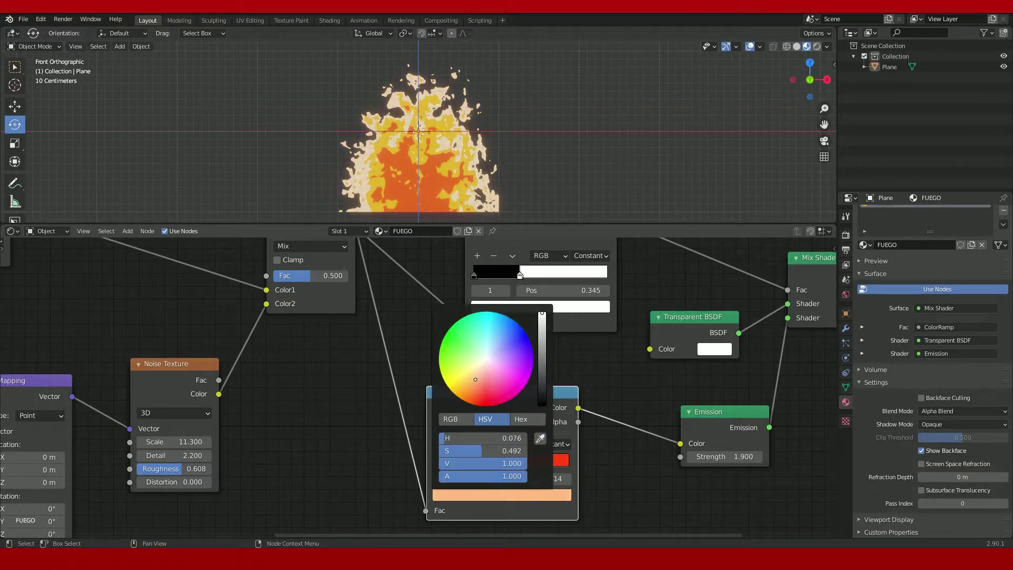
{"action": "left_click_drag", "start_coordinate": [475, 379], "coordinate": [457, 380]}
{"action": "middle_click_drag", "start_coordinate": [430, 387], "coordinate": [593, 324]}
{"action": "mouse_move", "coordinate": [341, 385]}
{"action": "left_mouse_down"}
{"action": "mouse_move", "coordinate": [401, 386]}
{"action": "mouse_move", "coordinate": [295, 385]}
{"action": "left_mouse_up"}
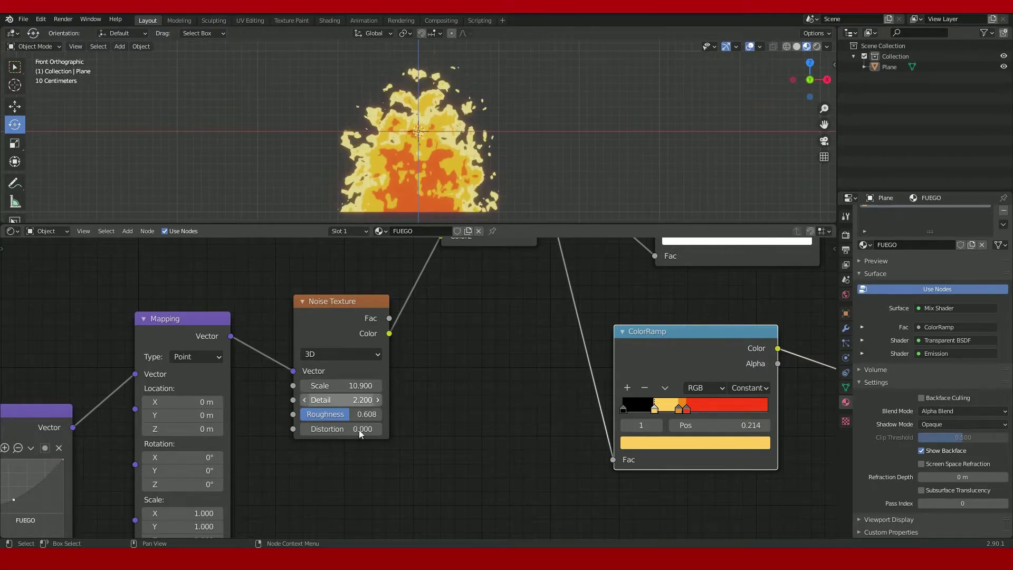
Step: Set noise scale back to 10.9, raise noise detail, and reshape the Vector Curves X and Z curves
{"action": "middle_click_drag", "start_coordinate": [341, 414], "coordinate": [377, 400]}
{"action": "left_click_drag", "start_coordinate": [376, 385], "coordinate": [417, 386]}
{"action": "middle_click_drag", "start_coordinate": [376, 402], "coordinate": [503, 374]}
{"action": "left_click_drag", "start_coordinate": [120, 493], "coordinate": [120, 481]}
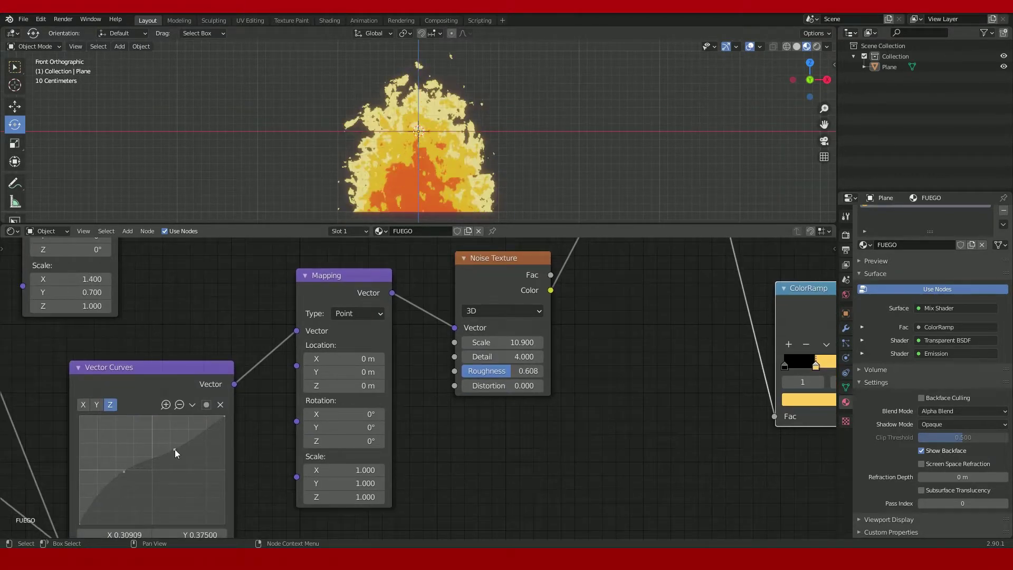
{"action": "left_click_drag", "start_coordinate": [103, 439], "coordinate": [98, 450]}
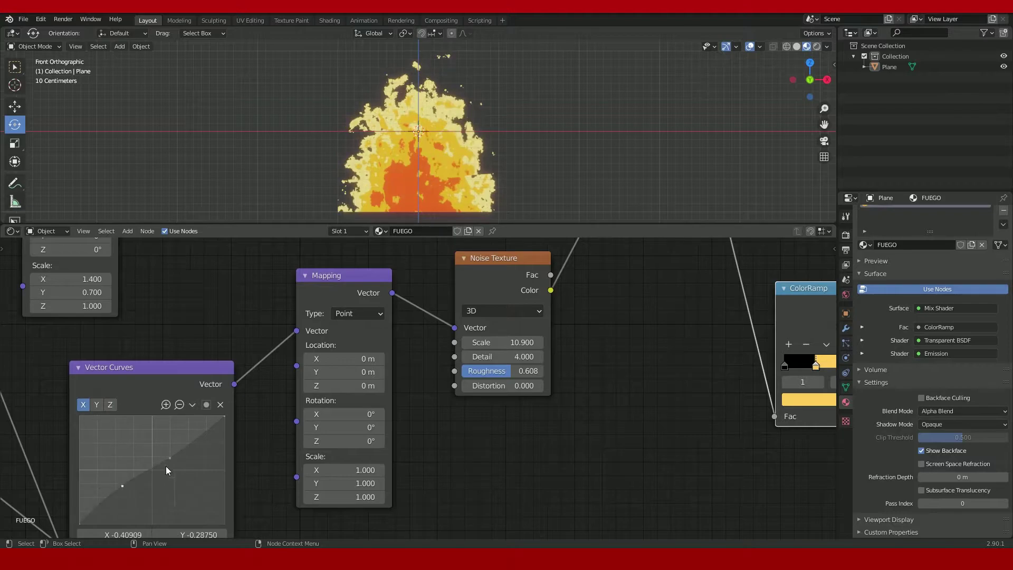
{"action": "left_click_drag", "start_coordinate": [170, 457], "coordinate": [169, 453]}
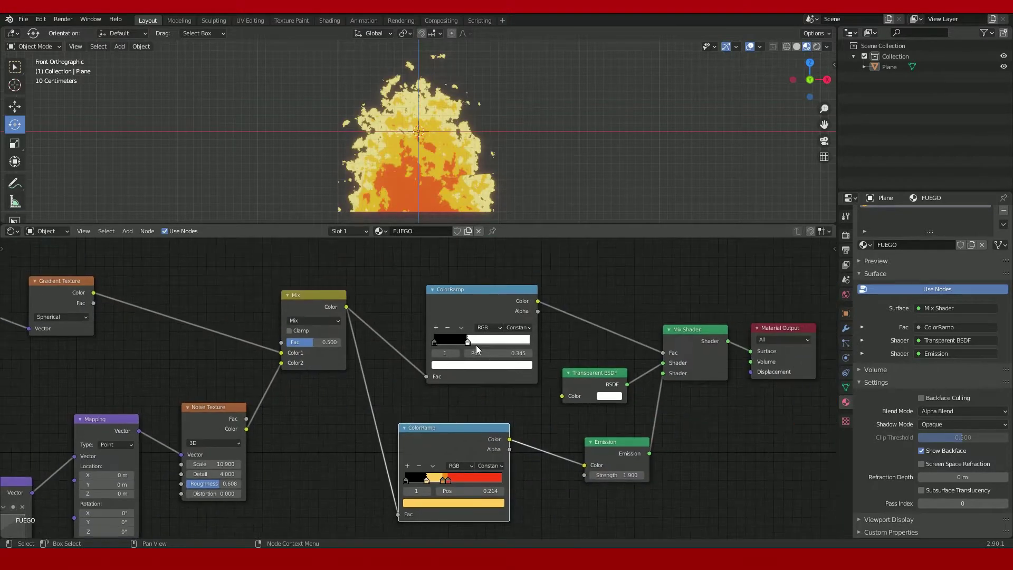
Step: Tighten the transparency cutoff, raise Emission Strength to 6.5, and widen the yellow ColorRamp band
{"action": "left_click_drag", "start_coordinate": [476, 343], "coordinate": [468, 343]}
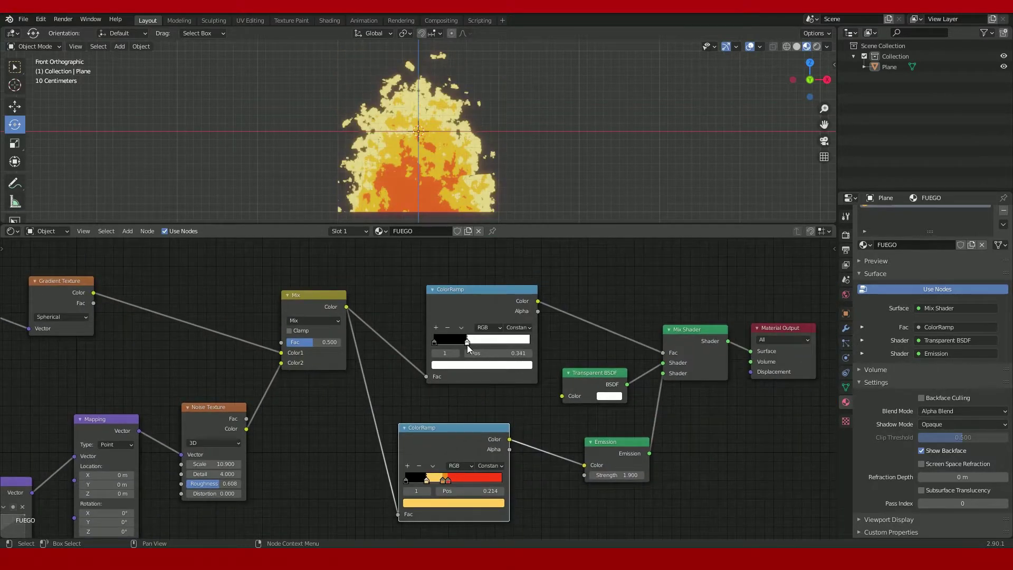
{"action": "left_click_drag", "start_coordinate": [617, 474], "coordinate": [655, 475]}
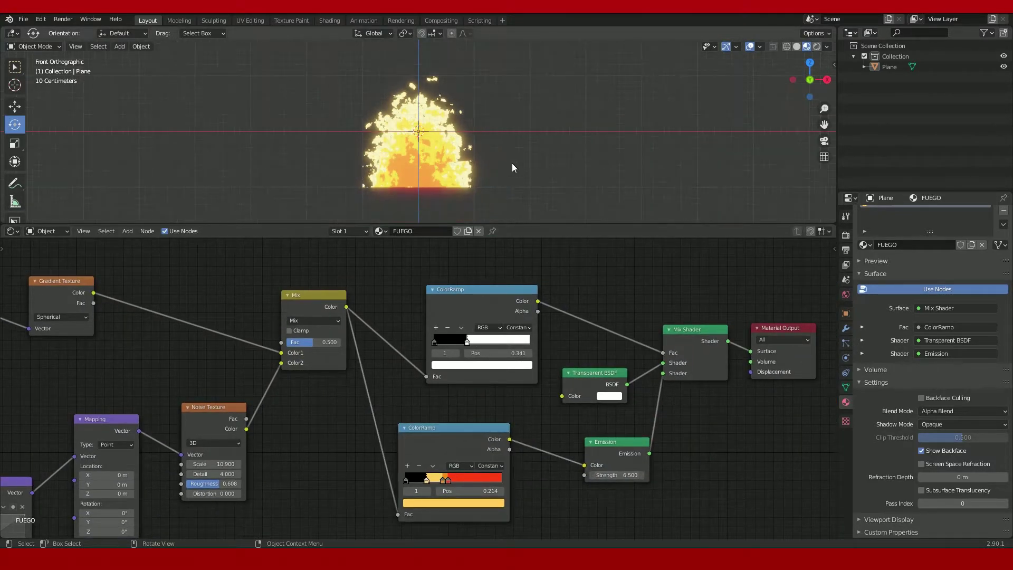
{"action": "left_click_drag", "start_coordinate": [475, 314], "coordinate": [463, 308]}
{"action": "left_click_drag", "start_coordinate": [448, 480], "coordinate": [453, 480]}
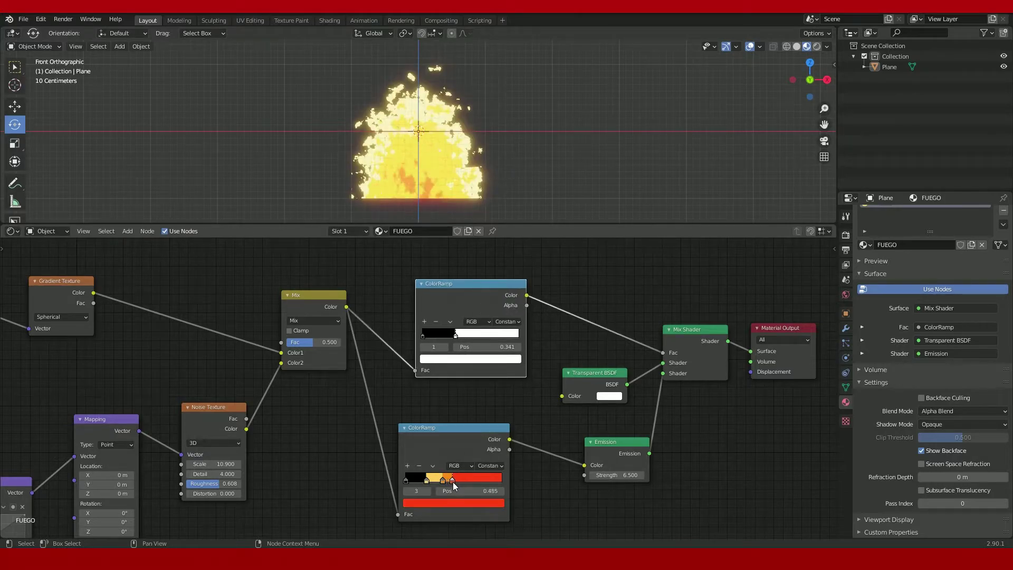
Step: Recolour a flame ColorRamp stop orange and give the node area more room
{"action": "left_click", "coordinate": [453, 503]}
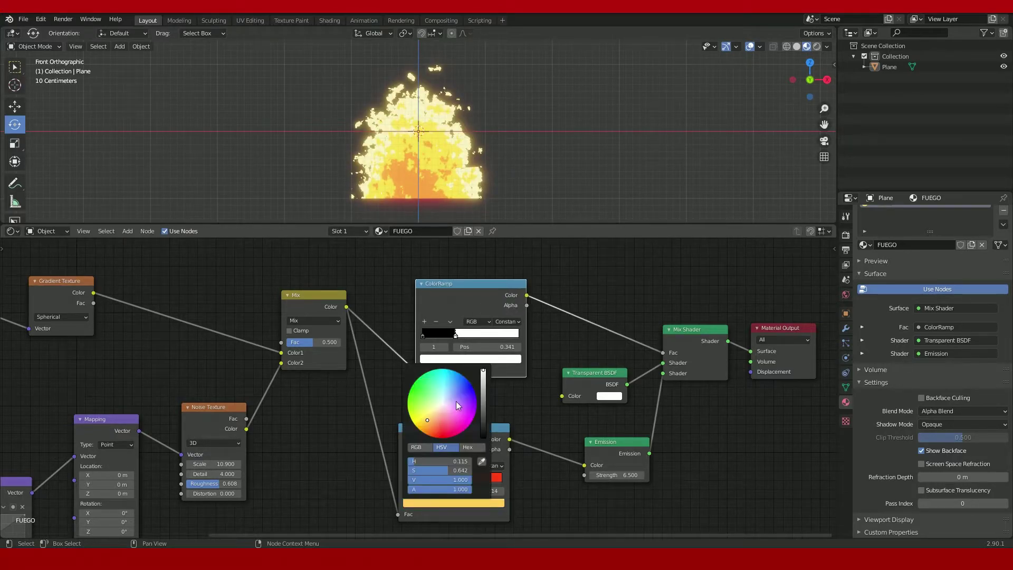
{"action": "left_click_drag", "start_coordinate": [446, 422], "coordinate": [426, 427]}
{"action": "scroll", "coordinate": [318, 443], "scroll_direction": "up", "scroll_amount": 2}
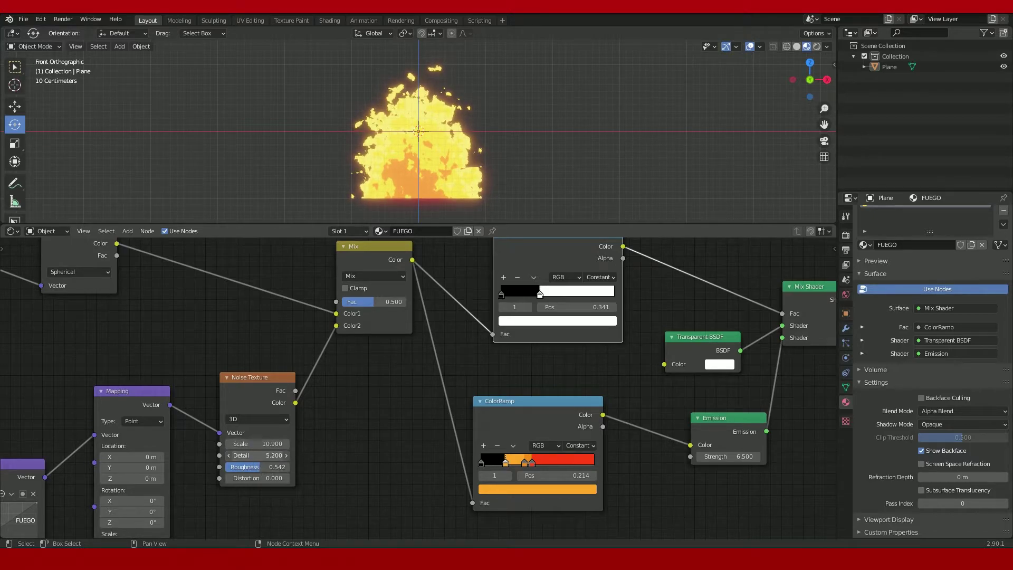
{"action": "scroll", "coordinate": [528, 369], "scroll_direction": "down", "scroll_amount": 3}
{"action": "left_click_drag", "start_coordinate": [554, 226], "coordinate": [554, 333]}
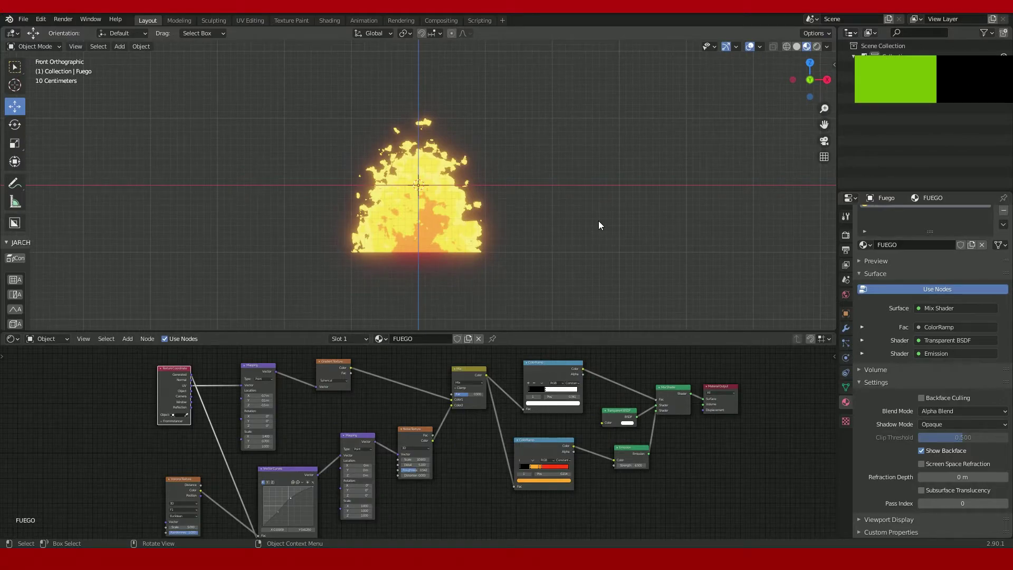
Step: Add a Plain Axes empty and place it above the fire
{"action": "key", "text": "shift+a"}
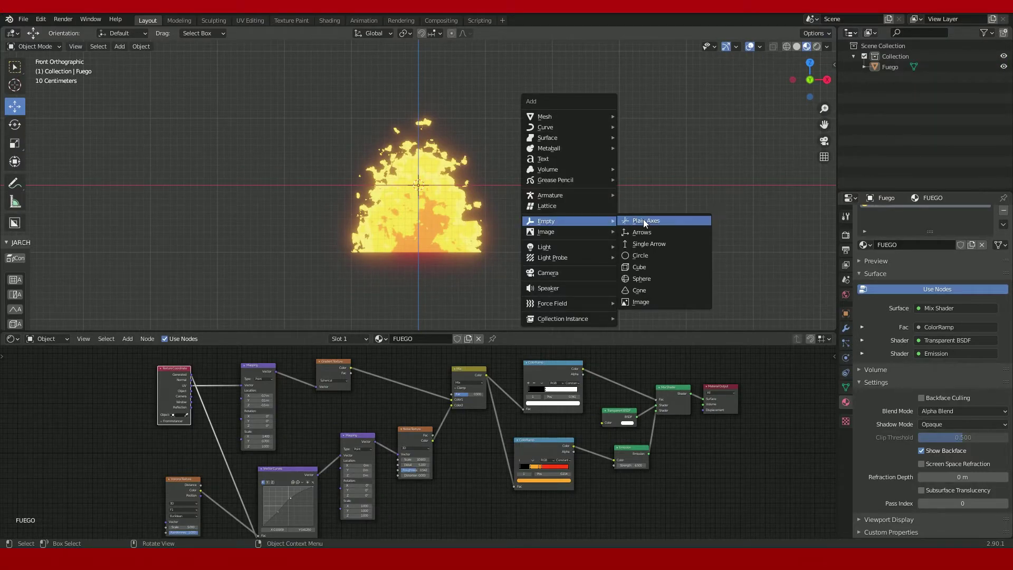
{"action": "left_click", "coordinate": [644, 221]}
{"action": "key", "text": "g"}
{"action": "left_click", "coordinate": [455, 195]}
{"action": "scroll", "coordinate": [417, 165], "scroll_direction": "down", "scroll_amount": 2}
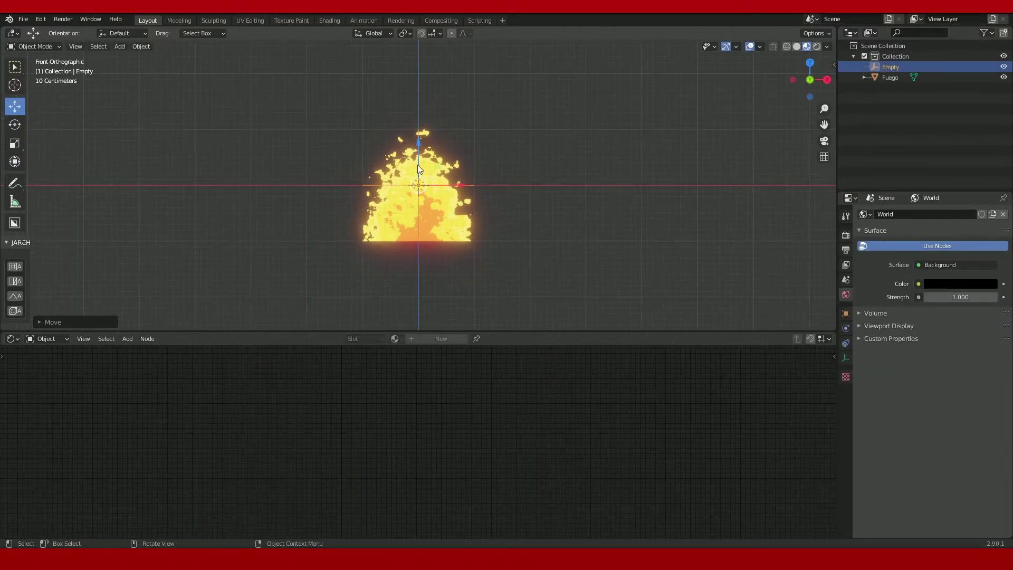
{"action": "key", "text": "g"}
{"action": "key", "text": "z"}
Step: Rename the empty to 'Control Llamas'
{"action": "left_click", "coordinate": [483, 118]}
{"action": "double_click", "coordinate": [891, 66]}
{"action": "type", "text": "Control Ll"}
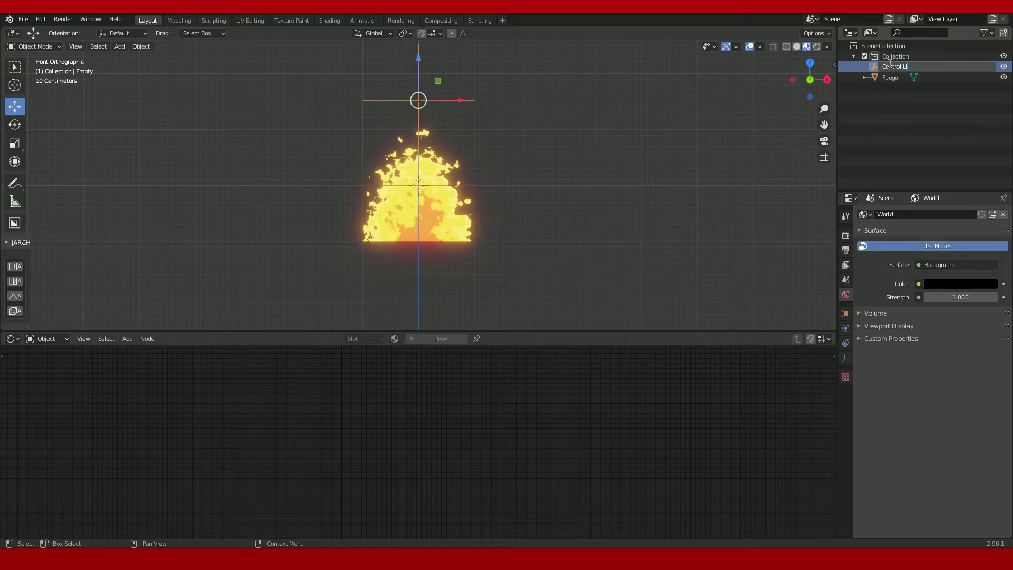
{"action": "type", "text": "amas"}
{"action": "key", "text": "Return"}
Step: On the Fuego plane, set Control Llamas as the Texture Coordinate object feeding the Vector Curves
{"action": "left_click", "coordinate": [459, 199]}
{"action": "middle_click_drag", "start_coordinate": [182, 419], "coordinate": [212, 425]}
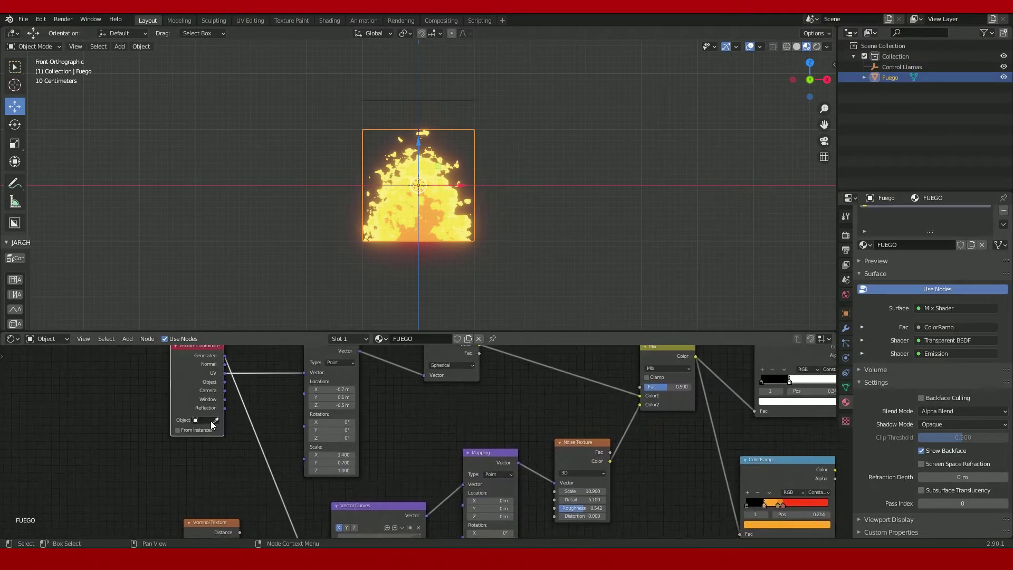
{"action": "left_click", "coordinate": [421, 94]}
{"action": "scroll", "coordinate": [230, 444], "scroll_direction": "down", "scroll_amount": 2}
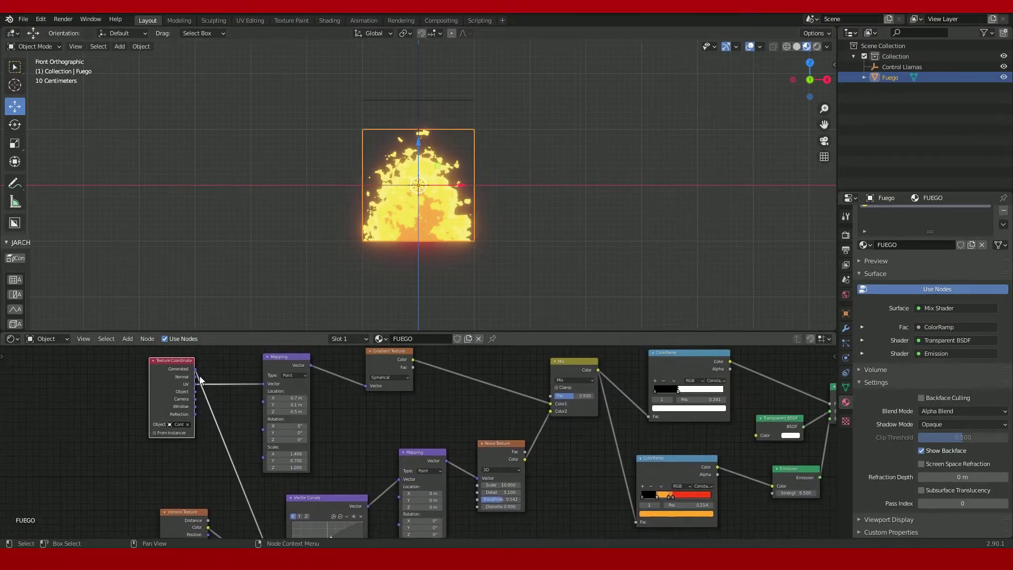
{"action": "scroll", "coordinate": [268, 471], "scroll_direction": "down", "scroll_amount": 2}
{"action": "middle_click_drag", "start_coordinate": [268, 471], "coordinate": [214, 372]}
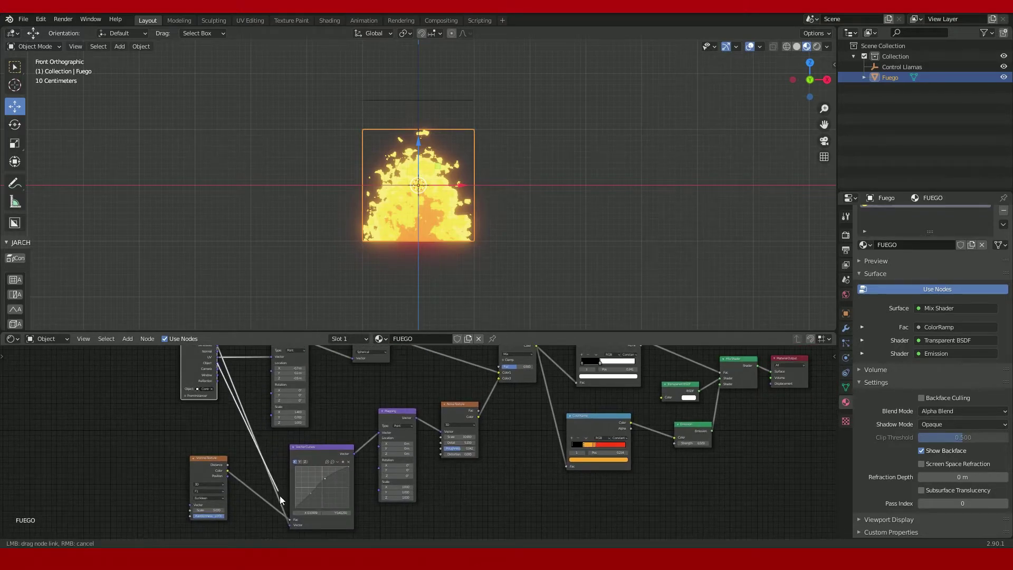
{"action": "left_click_drag", "start_coordinate": [279, 496], "coordinate": [290, 525]}
Step: Lower the noise roughness, reshape the Vector Curves on another axis, and select Control Llamas
{"action": "scroll", "coordinate": [467, 442], "scroll_direction": "up", "scroll_amount": 2}
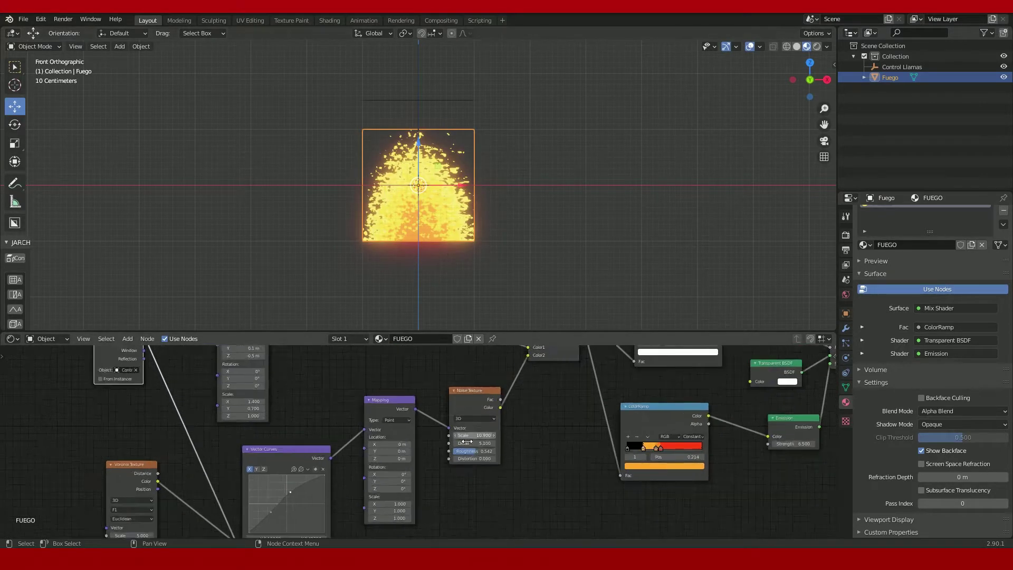
{"action": "scroll", "coordinate": [466, 442], "scroll_direction": "up", "scroll_amount": 1}
{"action": "left_click_drag", "start_coordinate": [477, 452], "coordinate": [459, 452]}
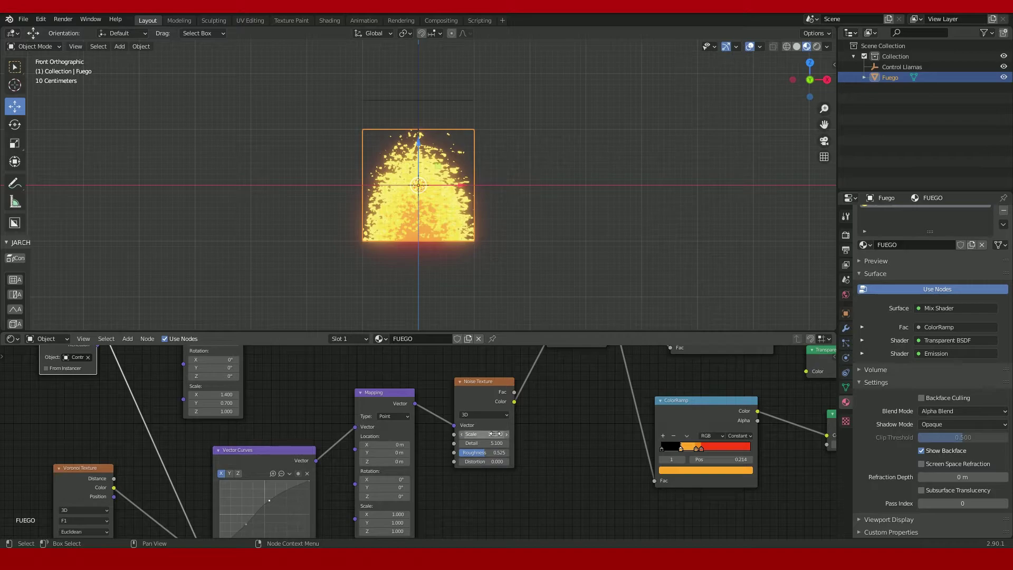
{"action": "middle_click_drag", "start_coordinate": [271, 497], "coordinate": [287, 460]}
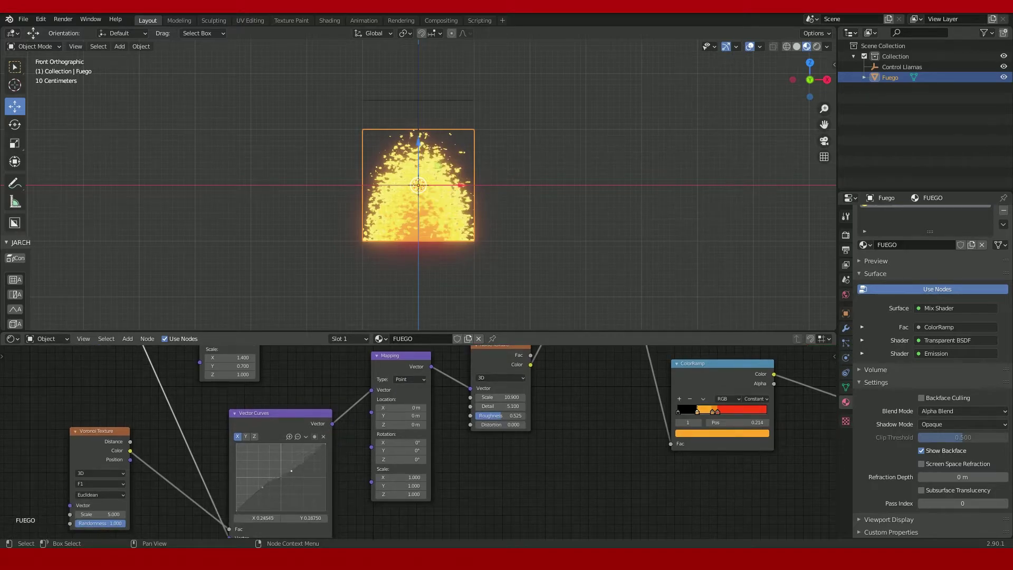
{"action": "left_click_drag", "start_coordinate": [291, 470], "coordinate": [260, 488]}
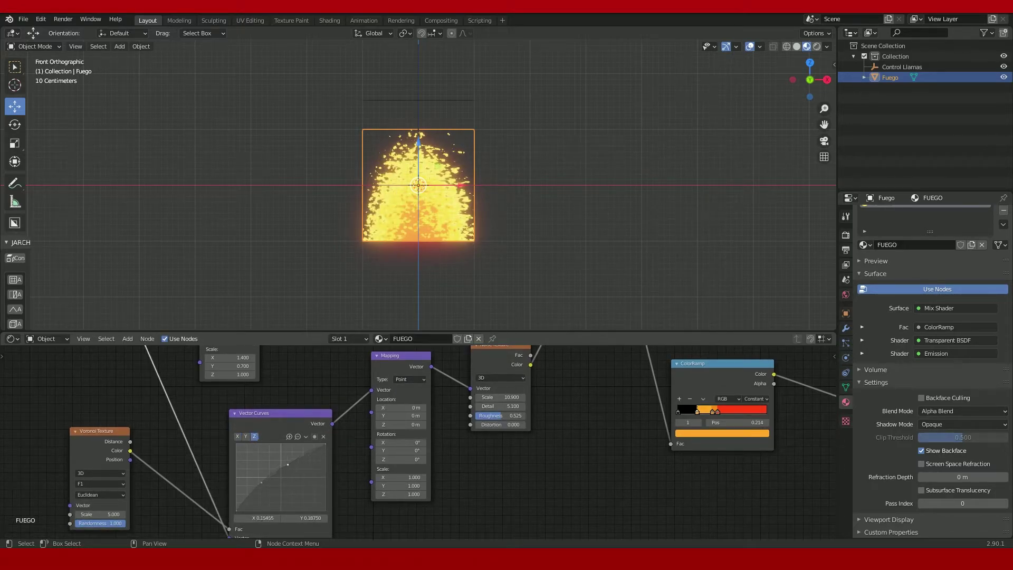
{"action": "left_click", "coordinate": [246, 437]}
{"action": "scroll", "coordinate": [285, 458], "scroll_direction": "up", "scroll_amount": 1}
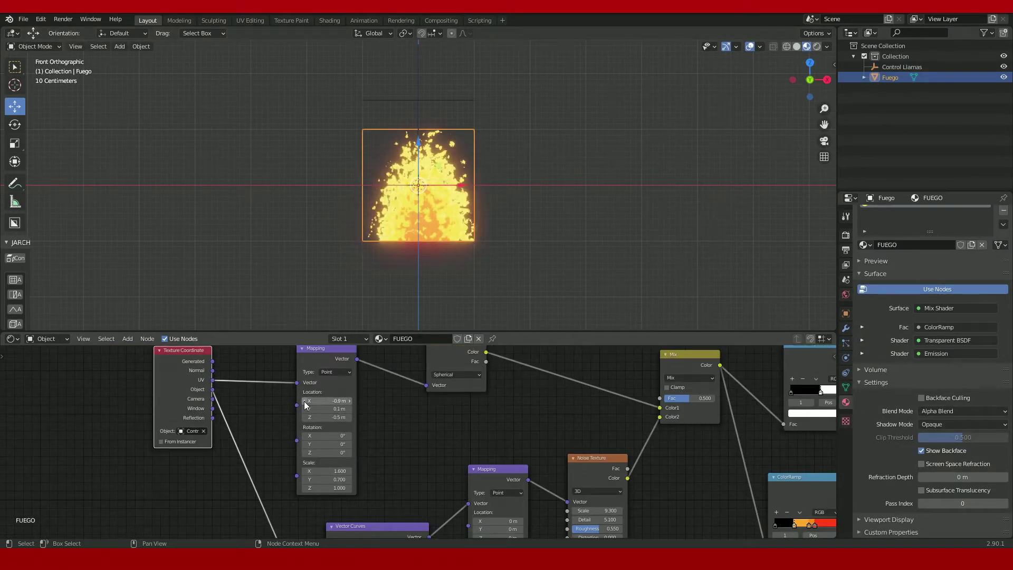
{"action": "left_click", "coordinate": [436, 64]}
Step: Move the empty to test the flames, expand Bloom in render settings, and reduce noise scale
{"action": "key", "text": "g"}
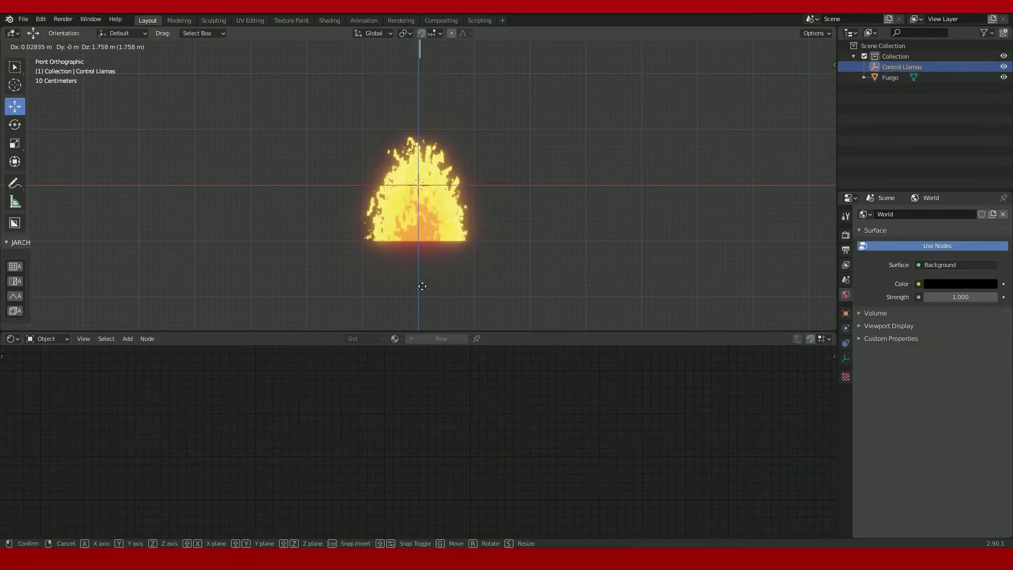
{"action": "left_click", "coordinate": [422, 286]}
{"action": "left_click", "coordinate": [845, 234]}
{"action": "left_click", "coordinate": [859, 299]}
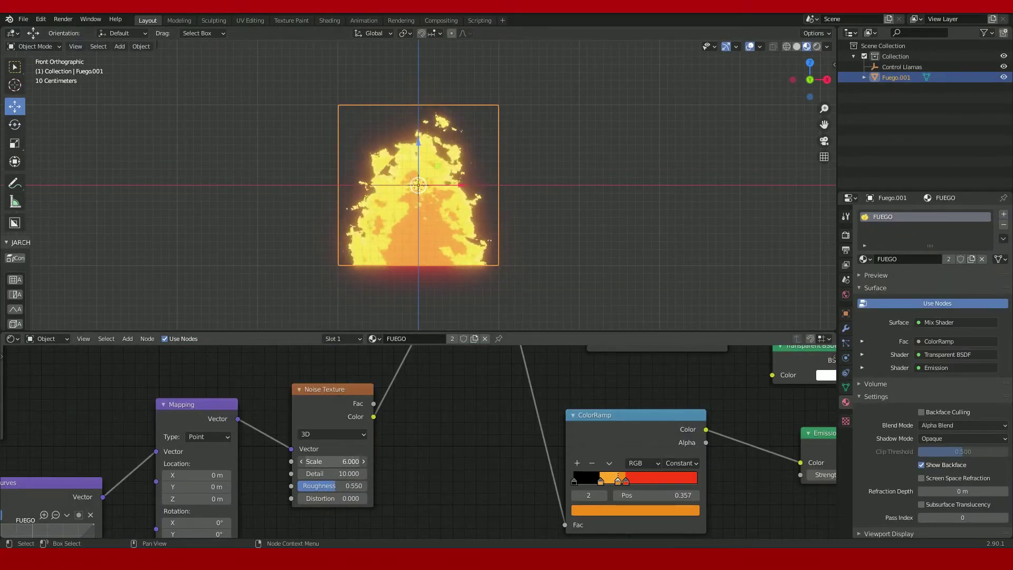
{"action": "left_click", "coordinate": [536, 252]}
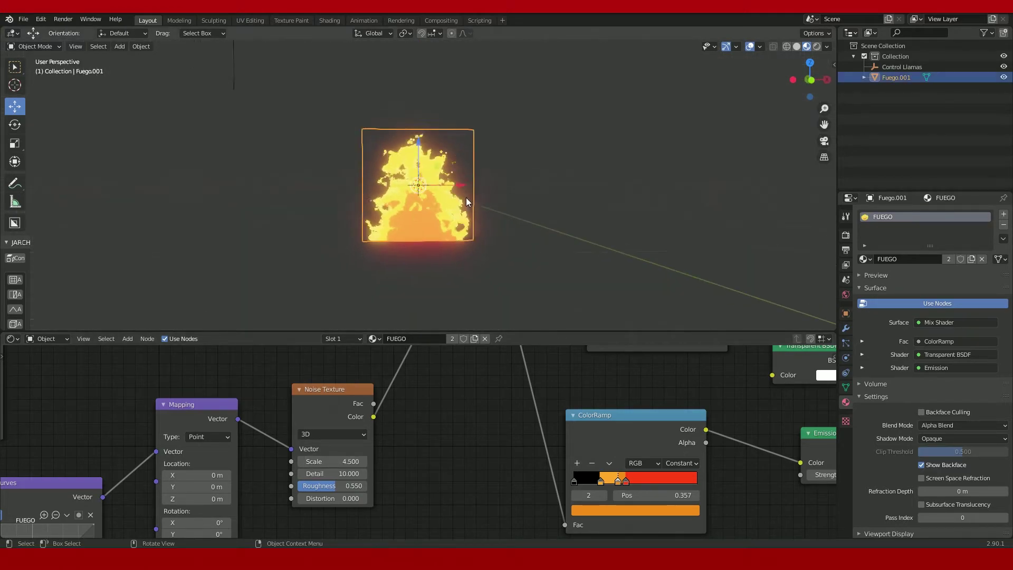
{"action": "key", "text": "g"}
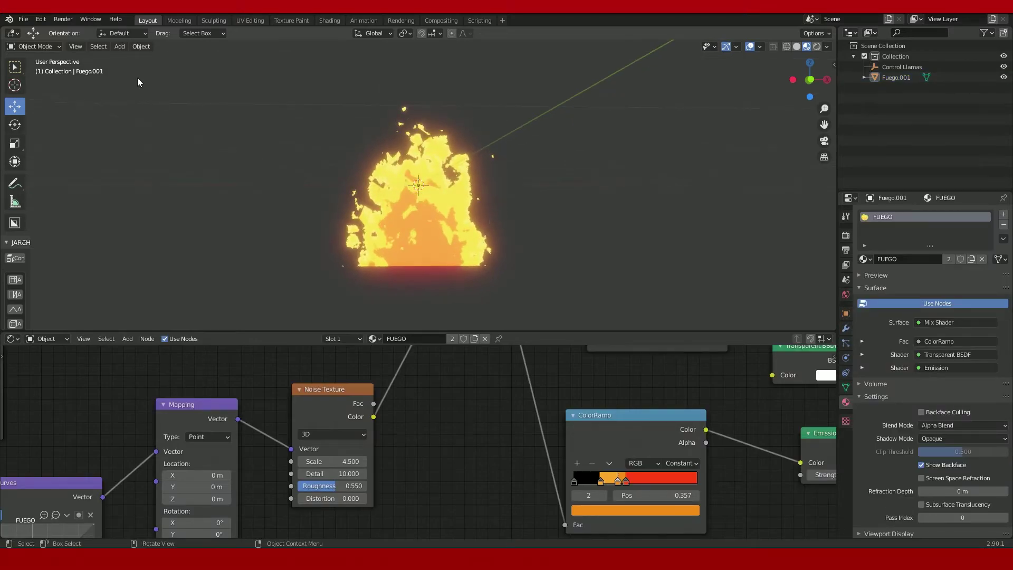
Step: Add a UV Sphere left of the fire and assign it the FUEGO material
{"action": "key", "text": "shift+a"}
{"action": "left_click", "coordinate": [244, 90]}
{"action": "left_click_drag", "start_coordinate": [456, 191], "coordinate": [315, 205]}
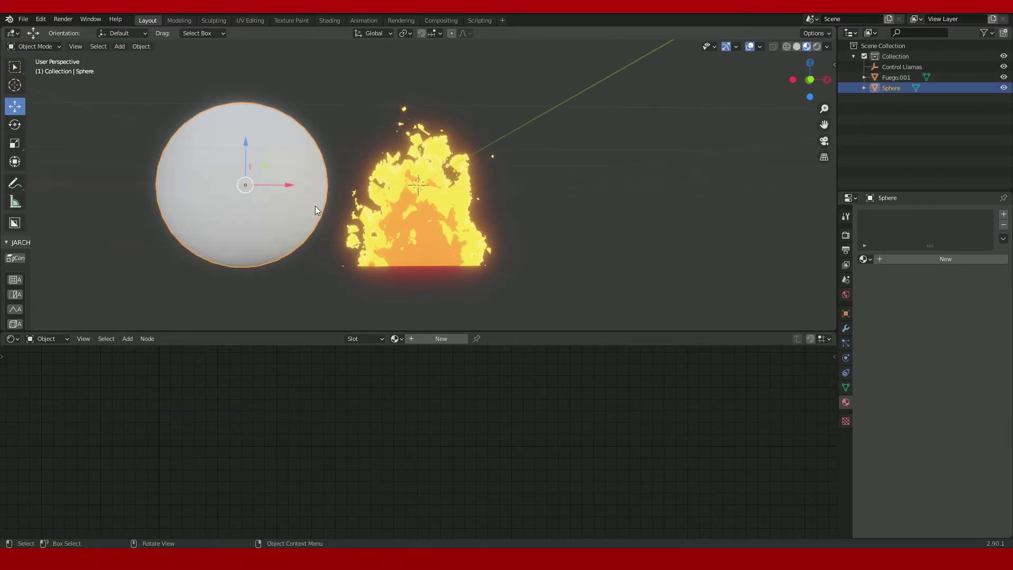
{"action": "left_click", "coordinate": [863, 259]}
{"action": "left_click", "coordinate": [897, 285]}
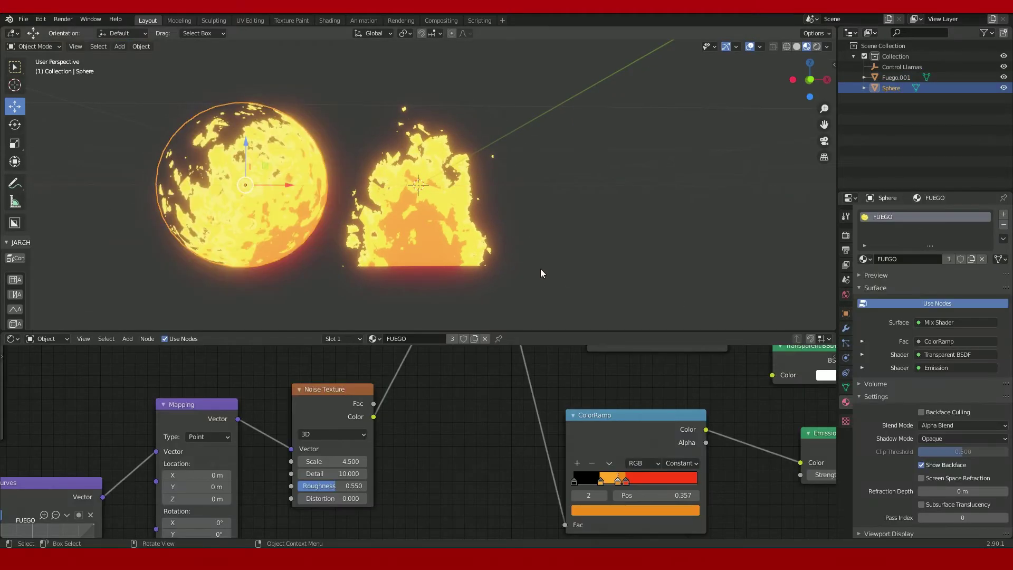
{"action": "left_click", "coordinate": [864, 258]}
Step: Reposition the Control Llamas empty to see its effect on sphere and fire
{"action": "middle_click_drag", "start_coordinate": [266, 182], "coordinate": [375, 206]}
{"action": "scroll", "coordinate": [475, 285], "scroll_direction": "down", "scroll_amount": 3}
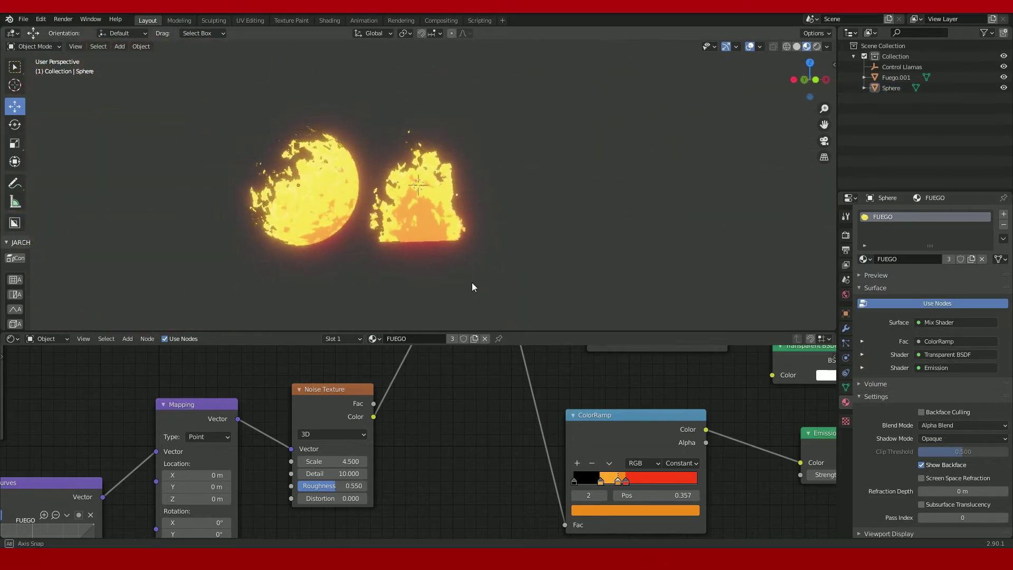
{"action": "scroll", "coordinate": [539, 154], "scroll_direction": "down", "scroll_amount": 3}
{"action": "left_click", "coordinate": [490, 185]}
{"action": "key", "text": "g"}
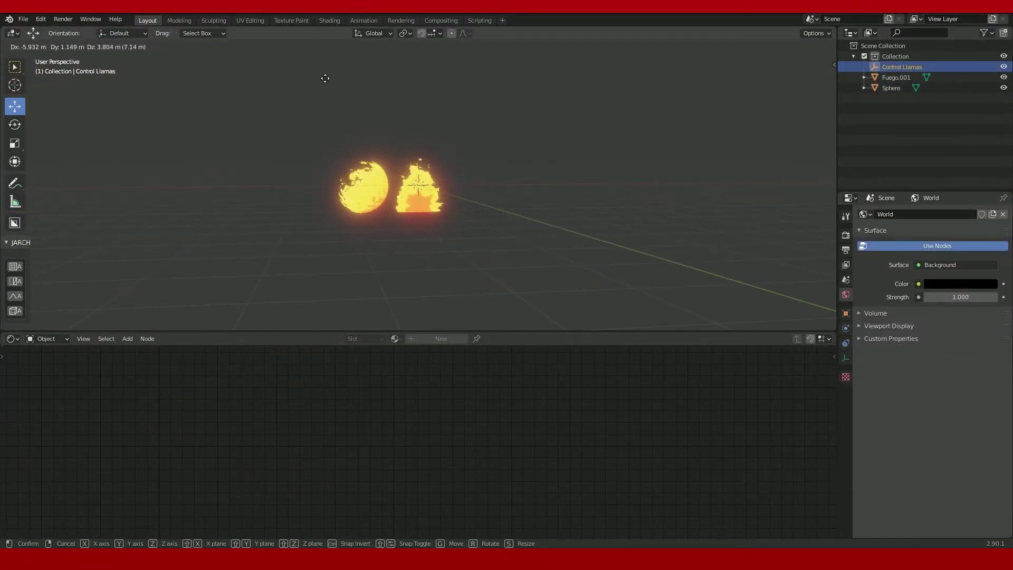
{"action": "left_click", "coordinate": [326, 326]}
{"action": "scroll", "coordinate": [325, 326], "scroll_direction": "up", "scroll_amount": 6}
Step: Make Fuego.001's material a single-user copy and recolour a ColorRamp stop light purple
{"action": "left_click", "coordinate": [401, 210]}
{"action": "mouse_move", "coordinate": [634, 415]}
{"action": "left_mouse_down"}
{"action": "mouse_move", "coordinate": [614, 410]}
{"action": "mouse_move", "coordinate": [620, 377]}
{"action": "left_mouse_up"}
{"action": "left_click", "coordinate": [451, 338]}
{"action": "left_click", "coordinate": [582, 481]}
{"action": "left_click", "coordinate": [590, 505]}
{"action": "left_click", "coordinate": [590, 505]}
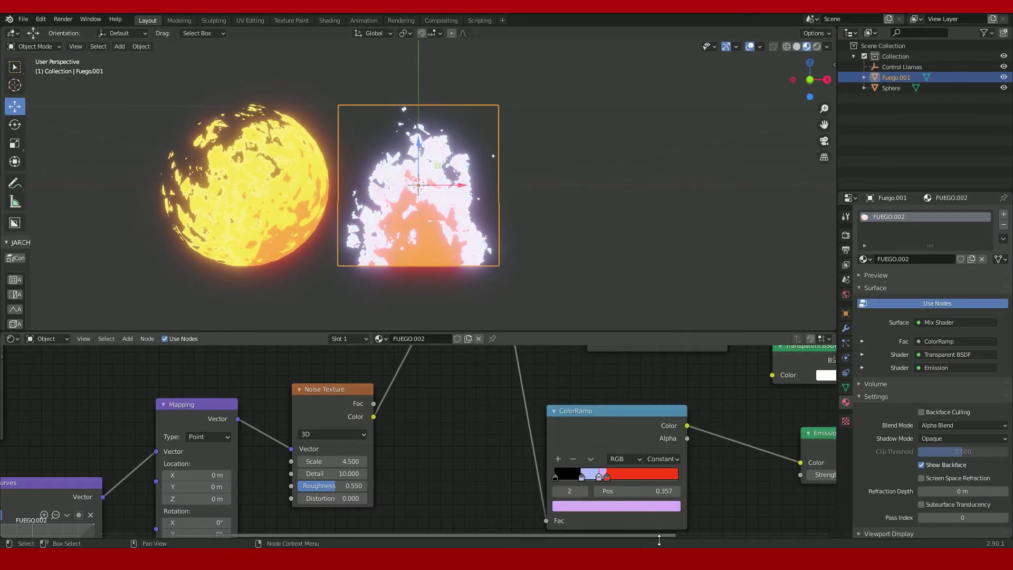
Step: Change the FUEGO.002 ColorRamp stop to blue at full brightness
{"action": "left_click", "coordinate": [590, 505]}
{"action": "left_click_drag", "start_coordinate": [654, 349], "coordinate": [653, 338]}
{"action": "left_click_drag", "start_coordinate": [620, 378], "coordinate": [621, 359]}
{"action": "left_click", "coordinate": [529, 305]}
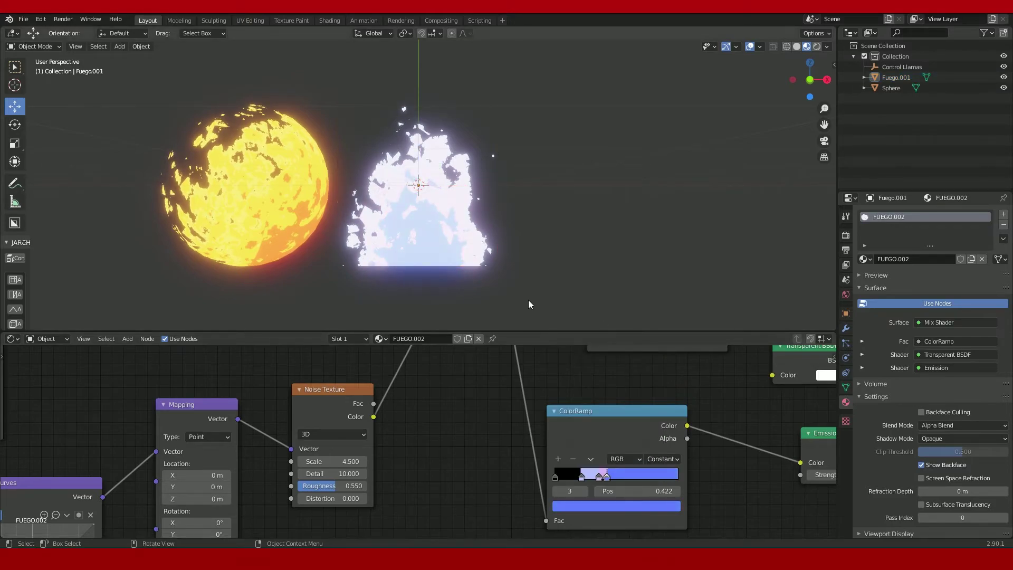
Step: Move Control Llamas to test the blue flames, then reselect the fire plane
{"action": "left_click", "coordinate": [901, 67]}
{"action": "key", "text": "g"}
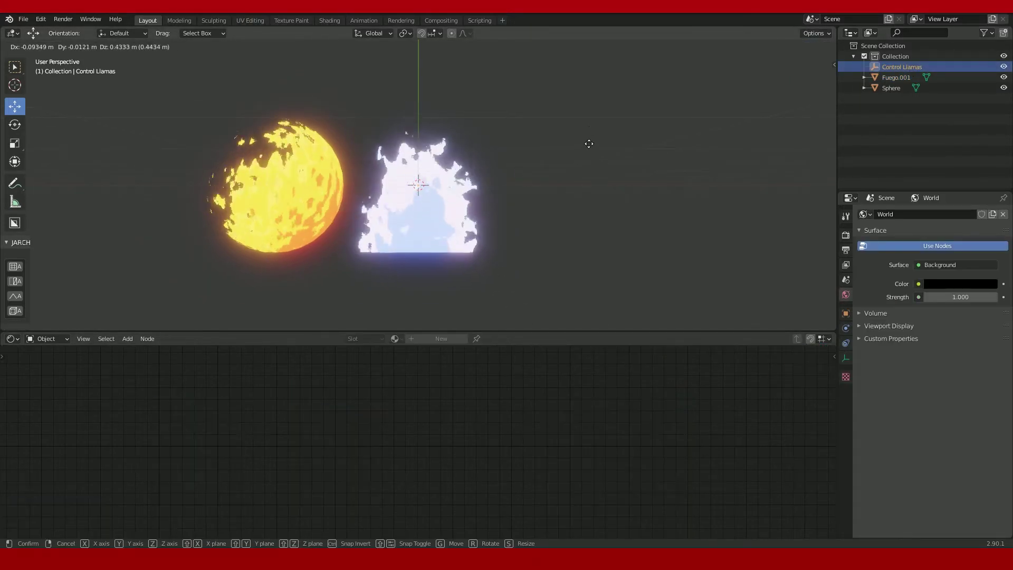
{"action": "left_click", "coordinate": [554, 165]}
{"action": "left_click", "coordinate": [423, 199]}
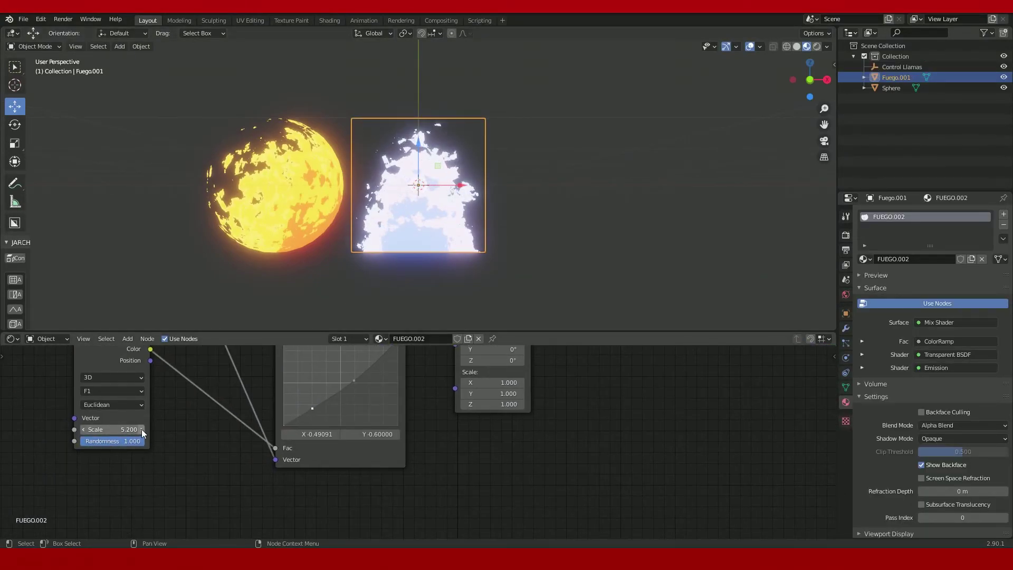
Step: Raise the Voronoi scale to 5.2 and move Control Llamas again
{"action": "double_click", "coordinate": [141, 429]}
{"action": "type", "text": "5"}
{"action": "key", "text": "Return"}
{"action": "left_click", "coordinate": [897, 67]}
{"action": "key", "text": "g"}
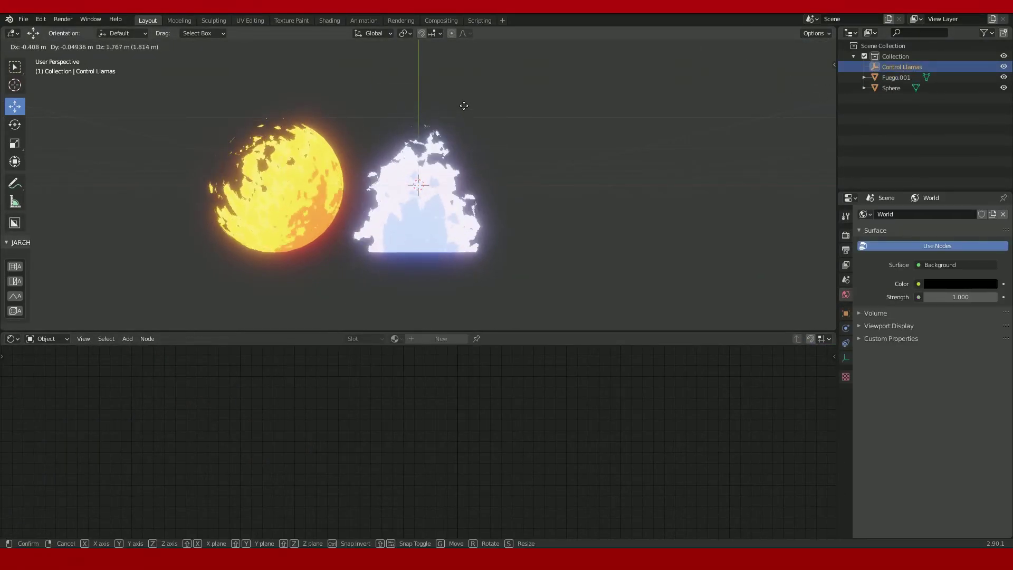